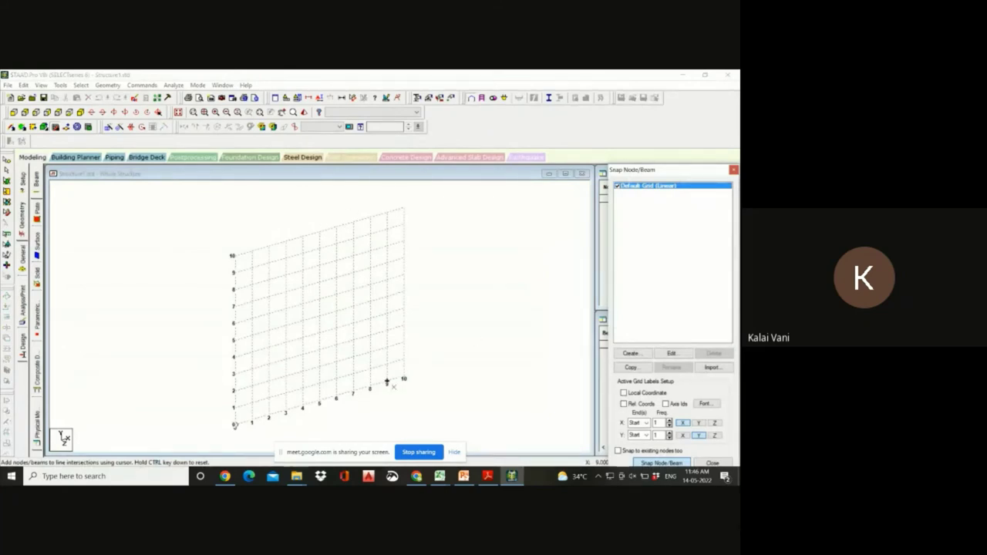
Step: Close the Snap Node/Beam grid tool
drag(671, 178, 604, 185)
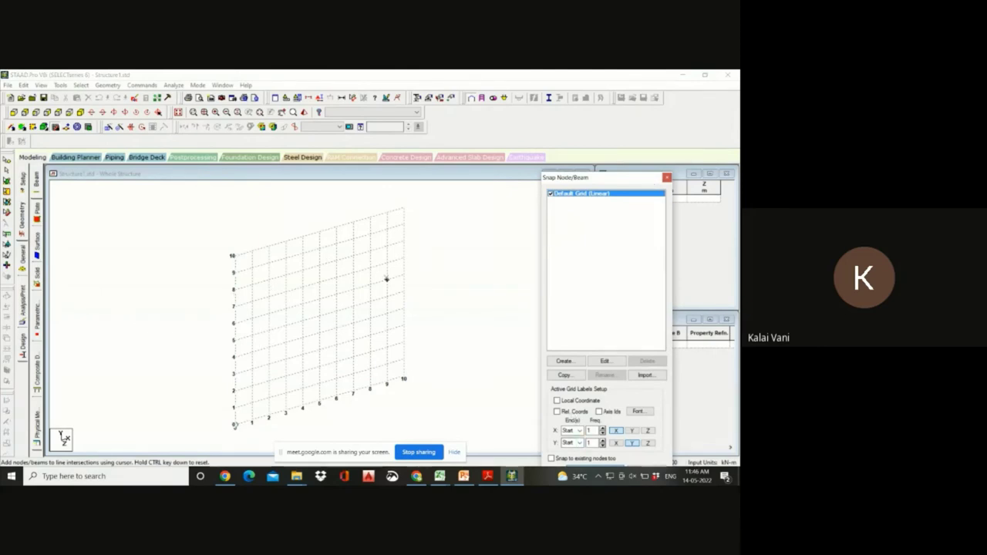
click(667, 178)
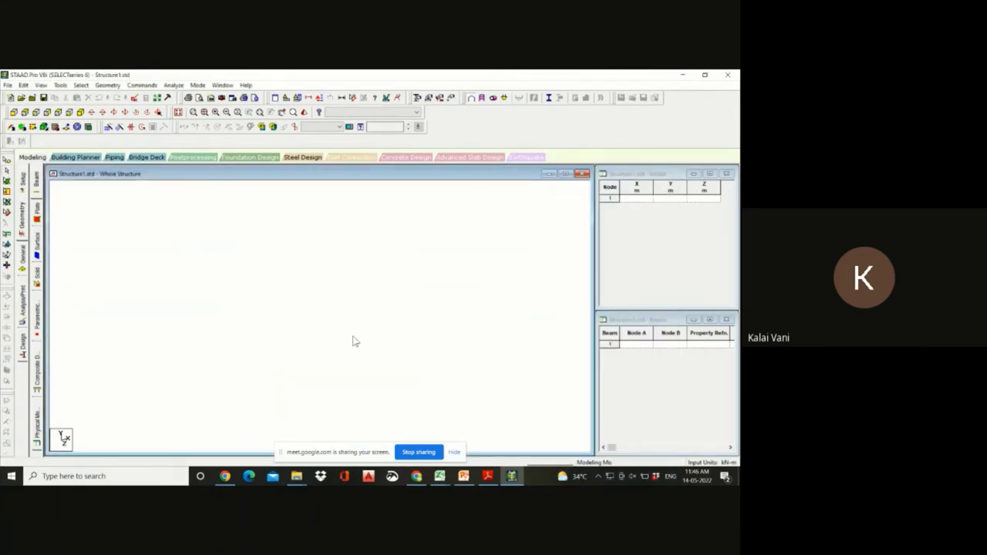
Step: Examine the Structure Wizard's truss and frame prototypes and the Bay Frame parameters, and close the wizard without creating a model
click(108, 85)
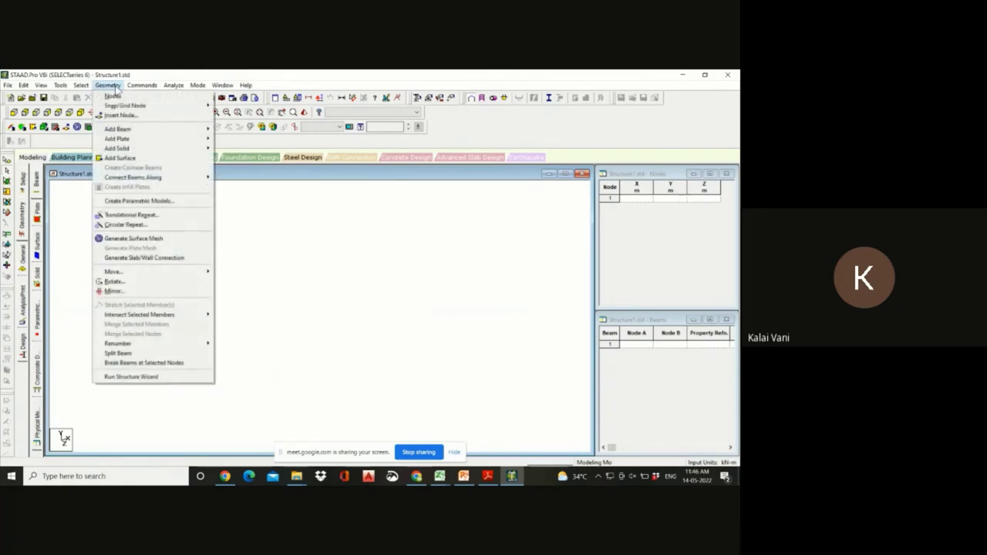
click(147, 377)
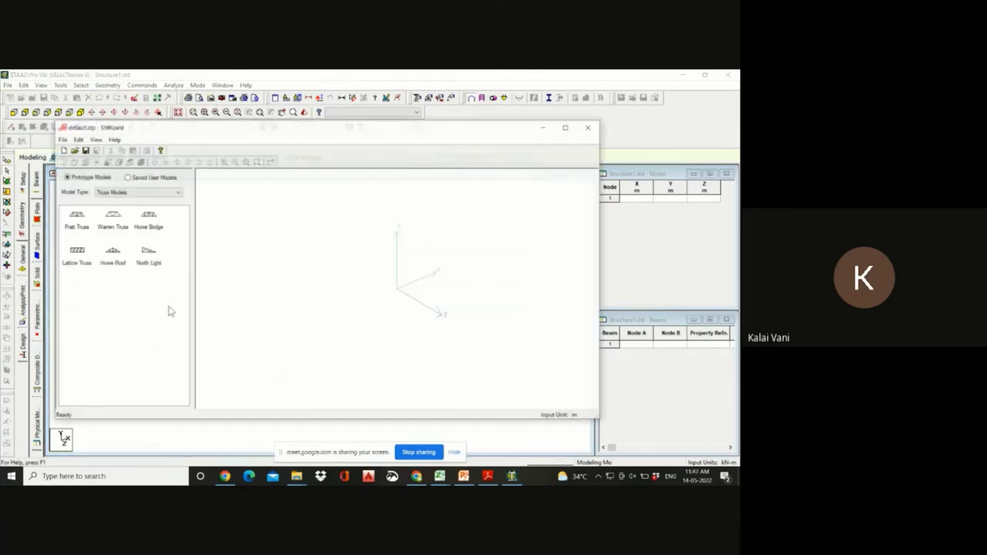
click(166, 194)
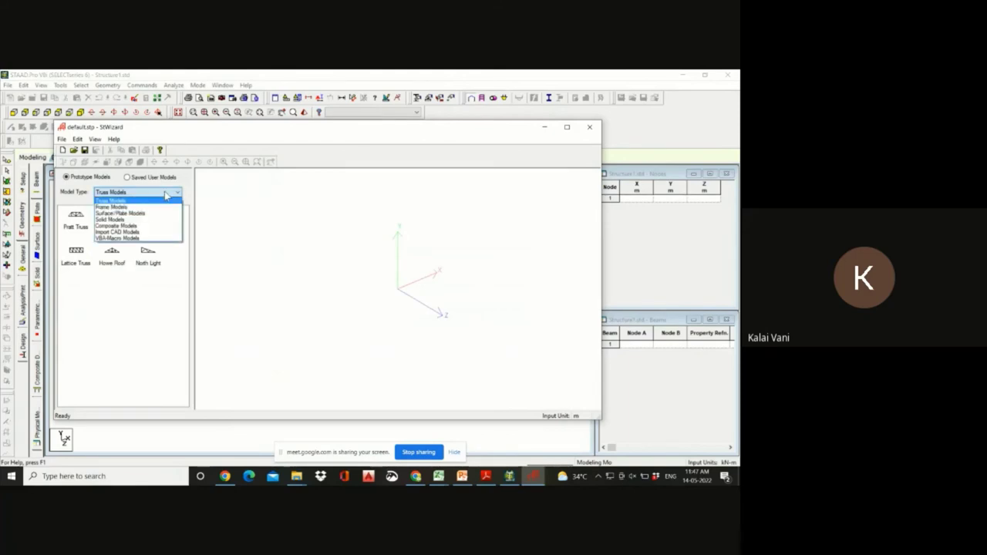
click(165, 193)
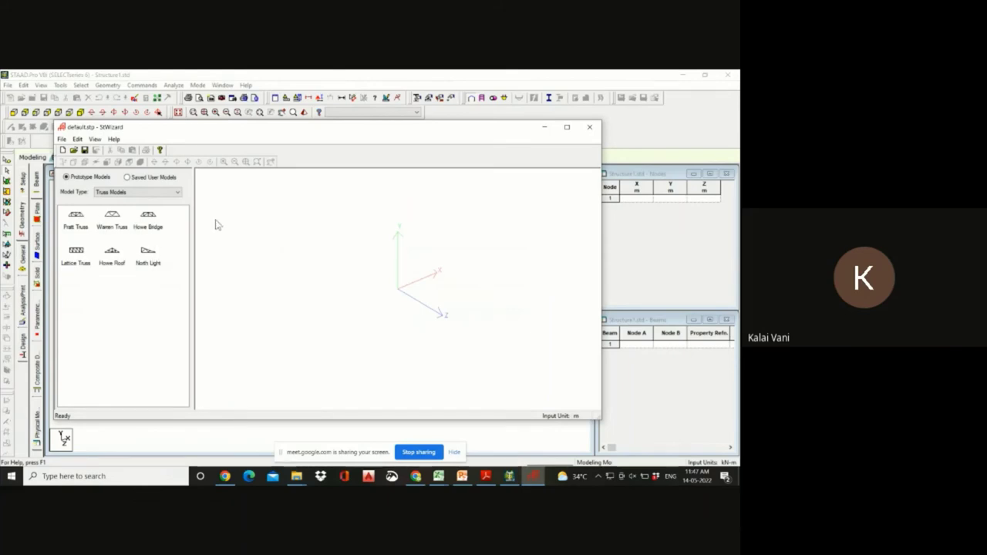
click(148, 192)
click(131, 207)
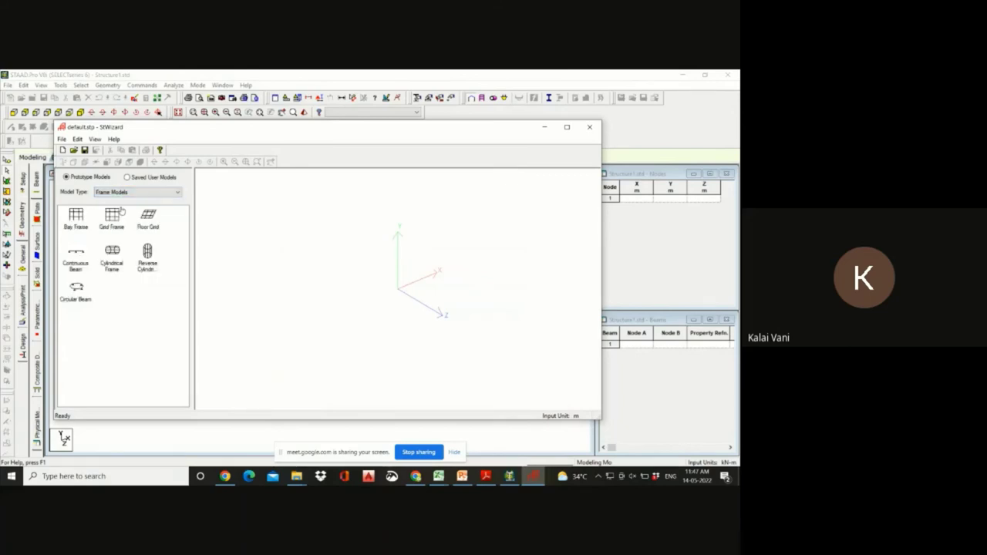
click(116, 225)
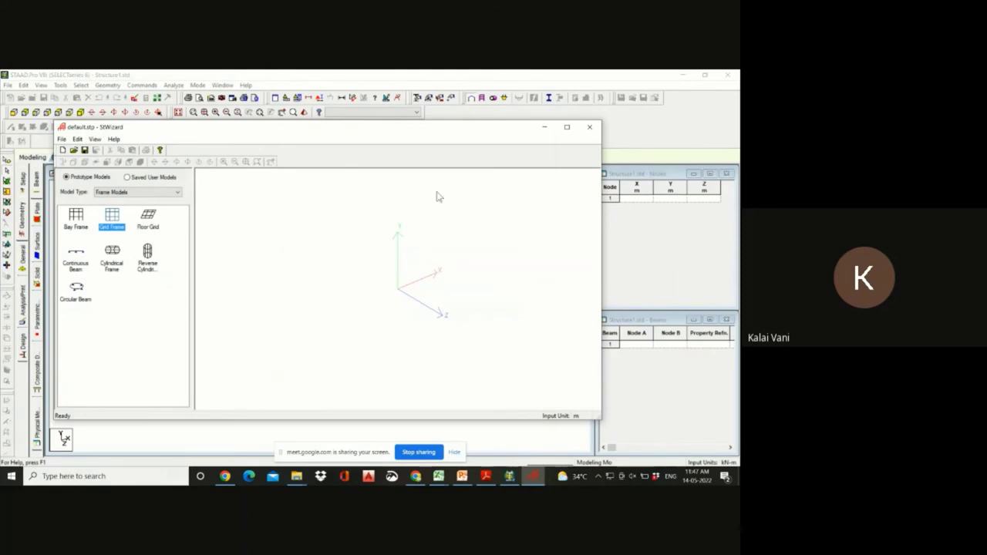
click(84, 227)
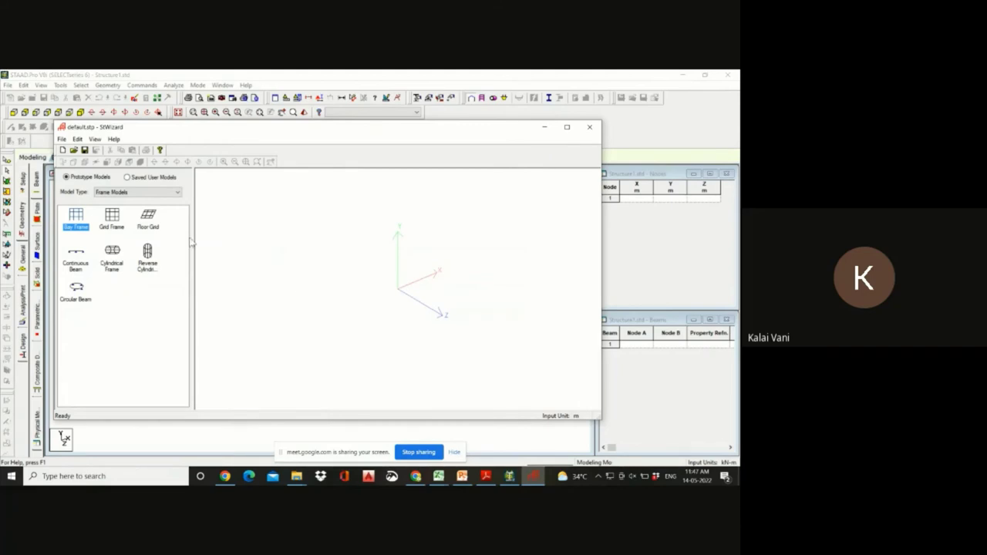
double_click(75, 216)
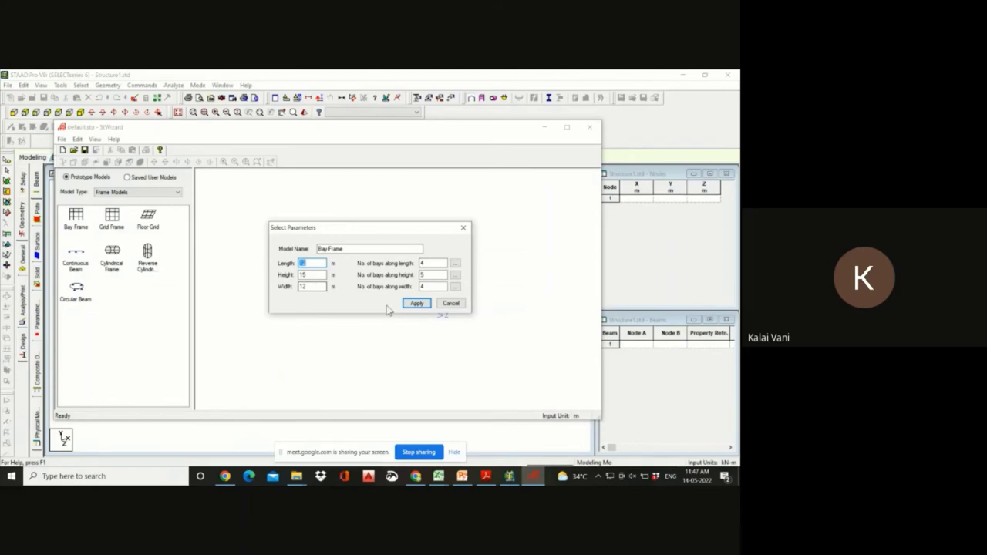
click(451, 304)
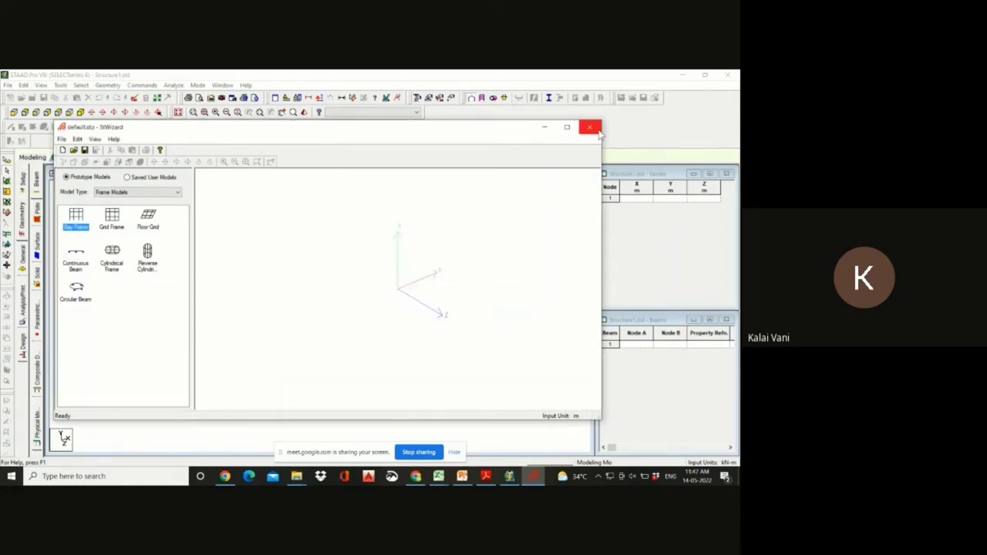
click(590, 127)
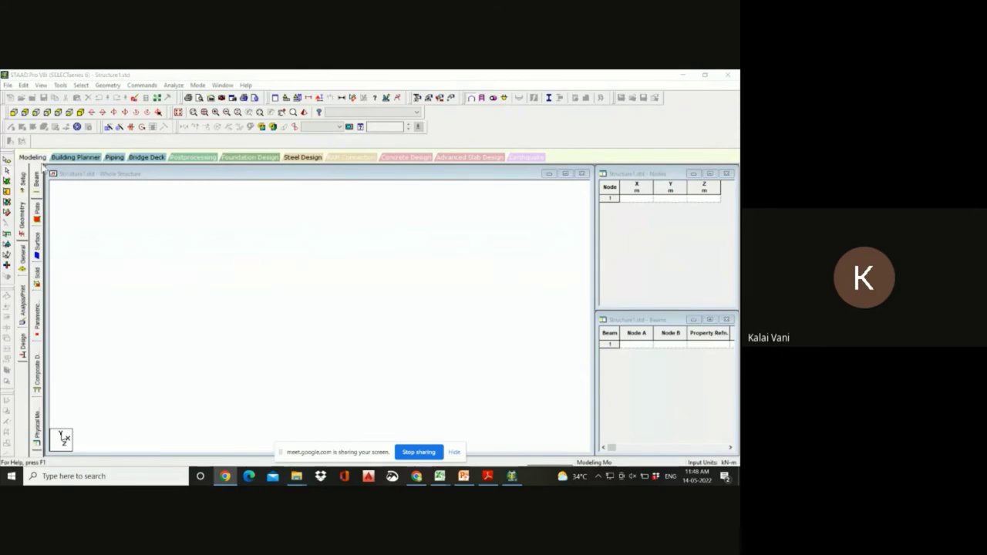
click(37, 157)
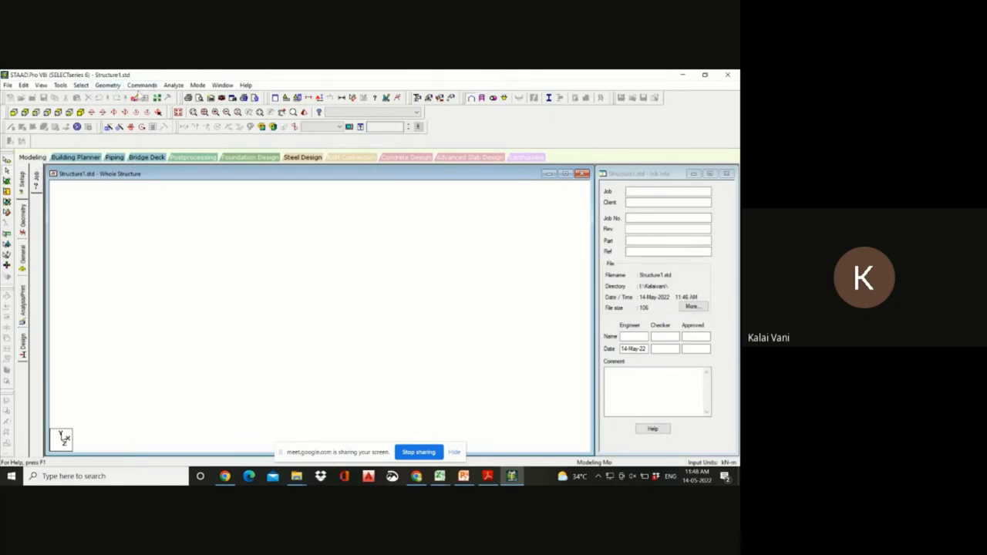
click(109, 86)
mouse_move(140, 86)
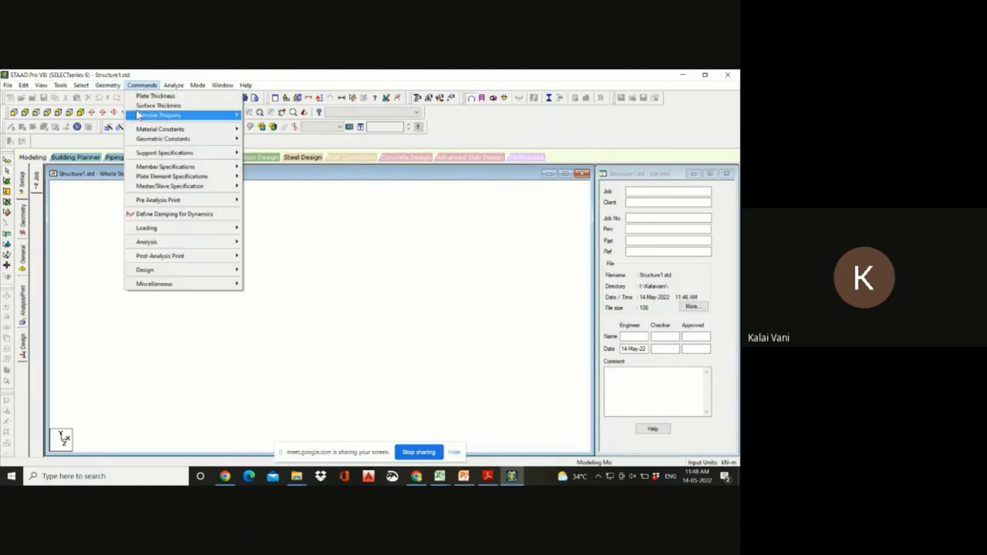
mouse_move(109, 86)
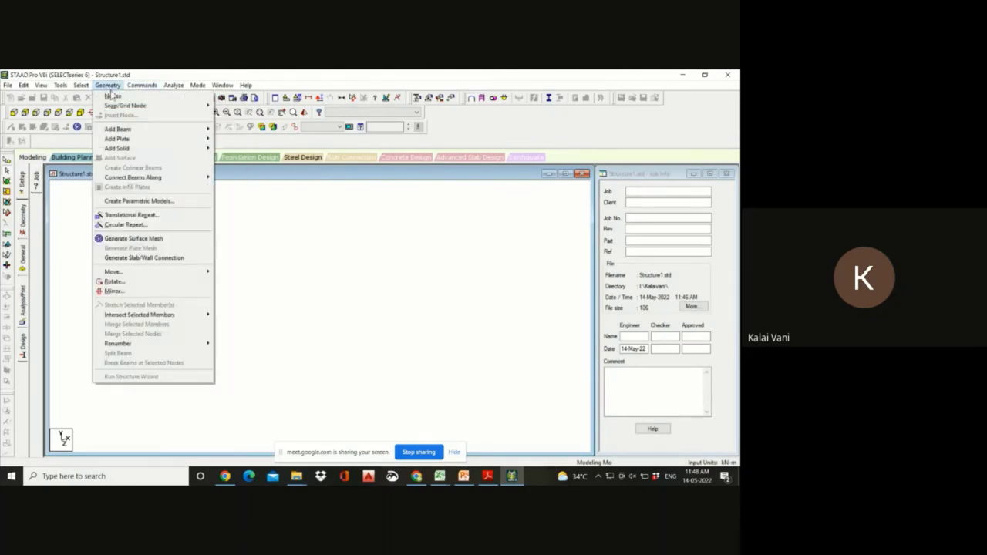
click(112, 95)
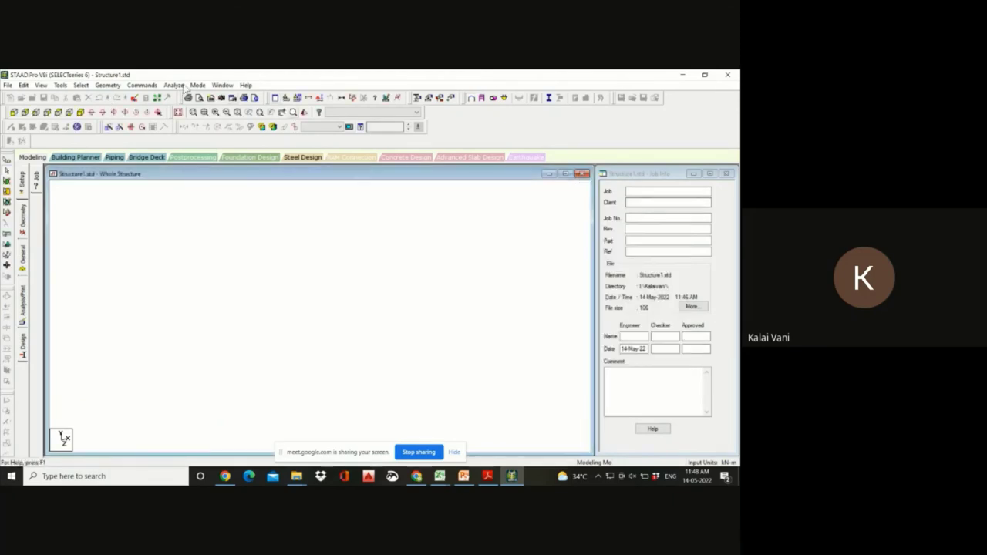
click(673, 212)
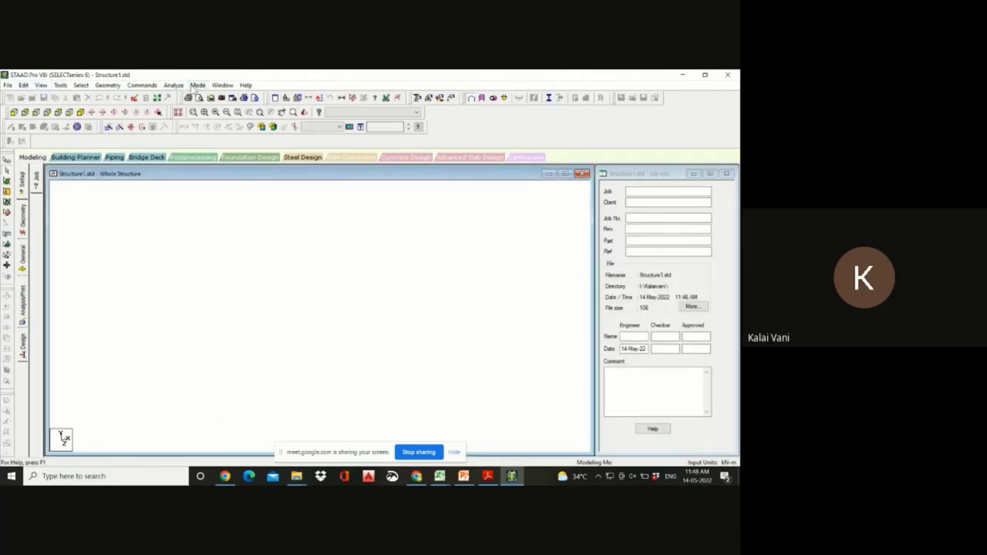
click(8, 85)
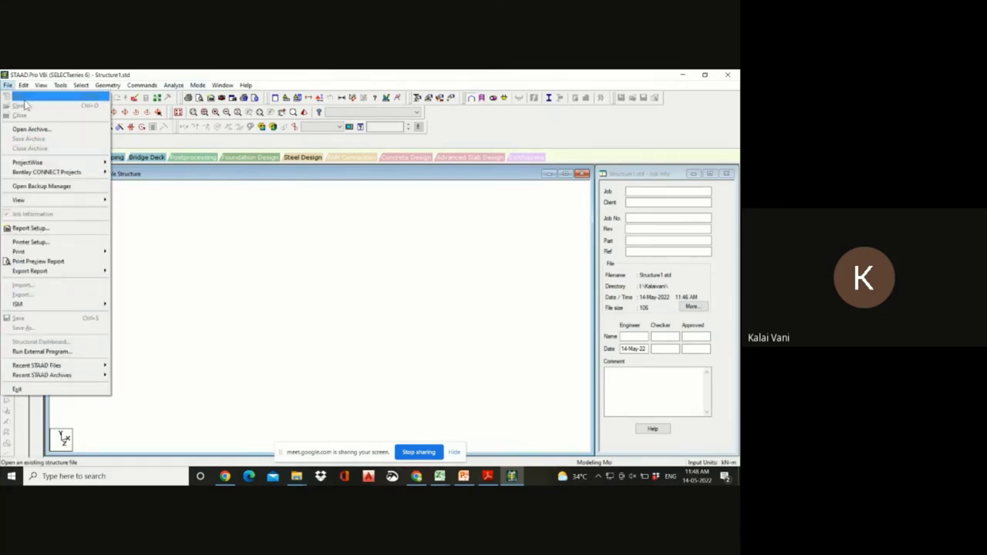
mouse_move(26, 86)
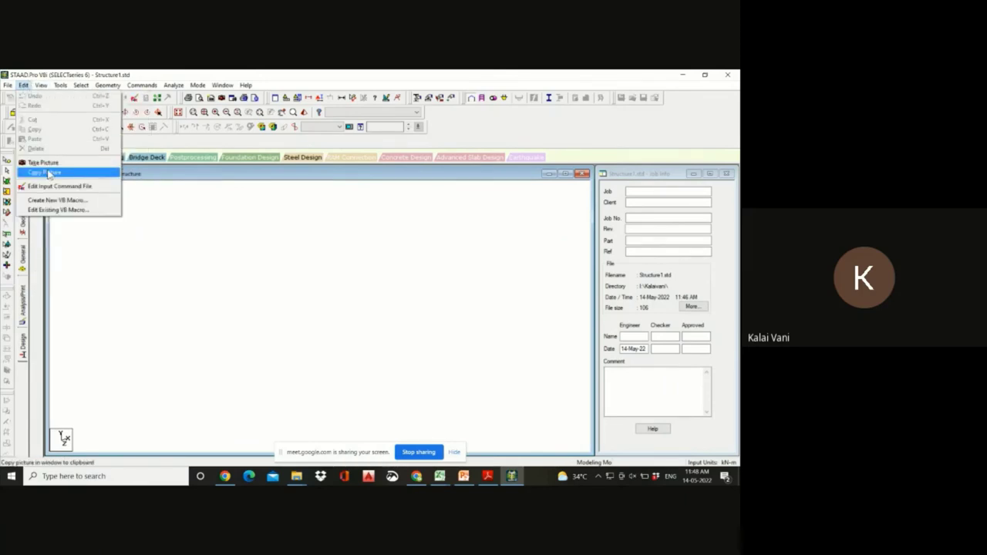
click(41, 85)
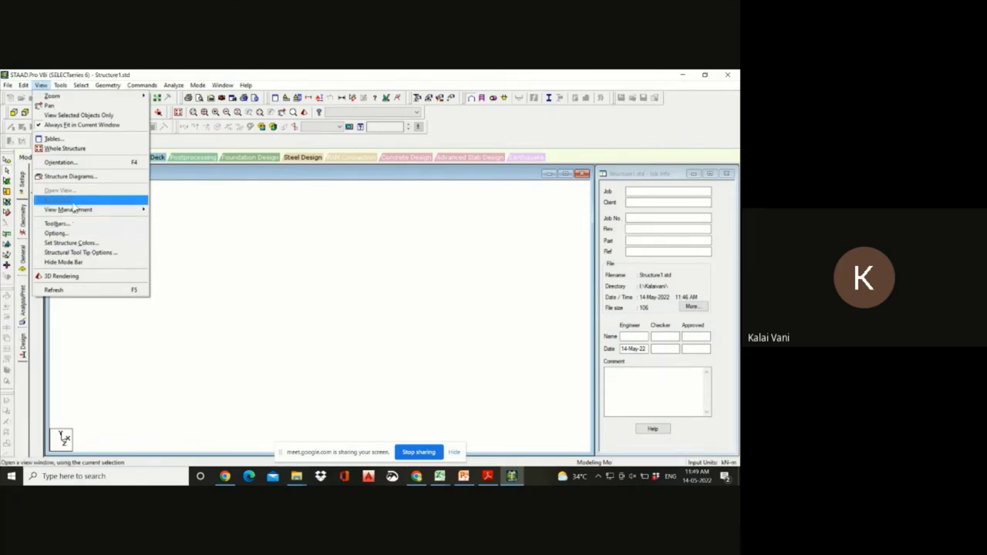
Step: Open the Nodes table, narrow its window and place it beside the empty modelling area
mouse_move(113, 86)
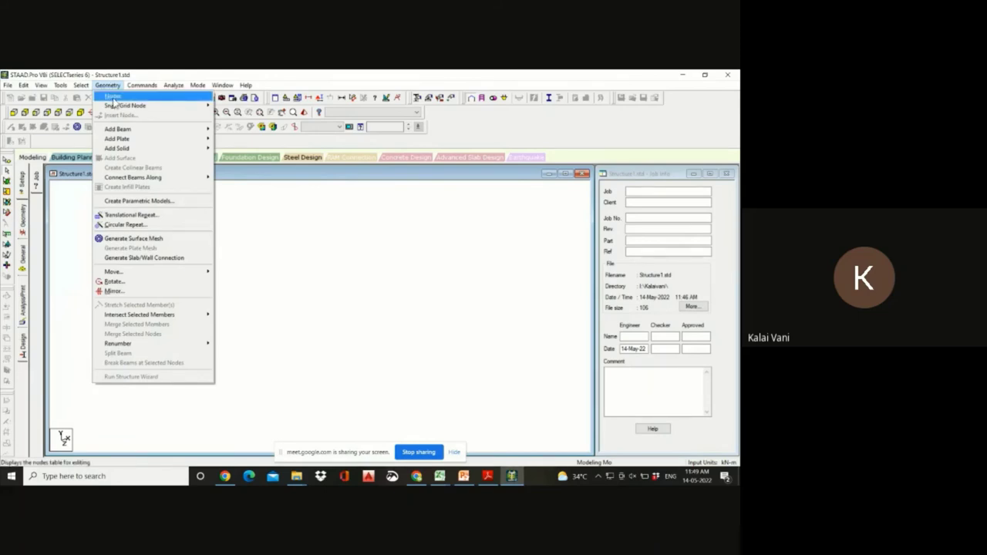
click(112, 96)
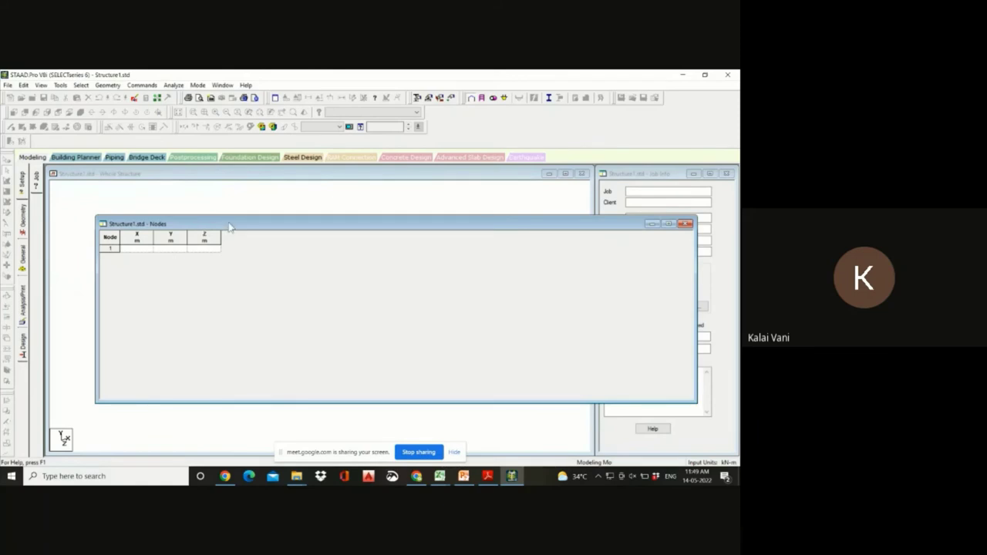
drag(229, 225, 186, 191)
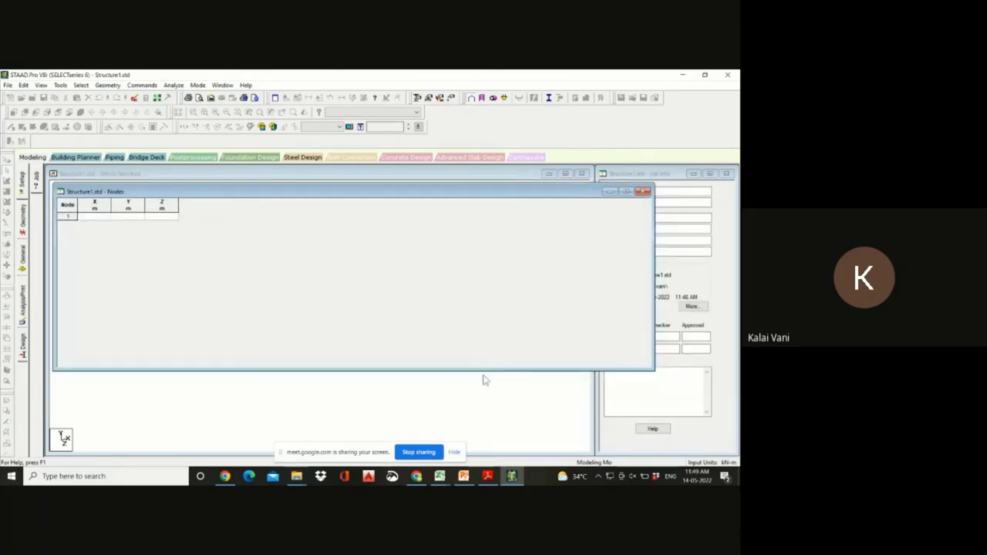
drag(652, 294, 271, 294)
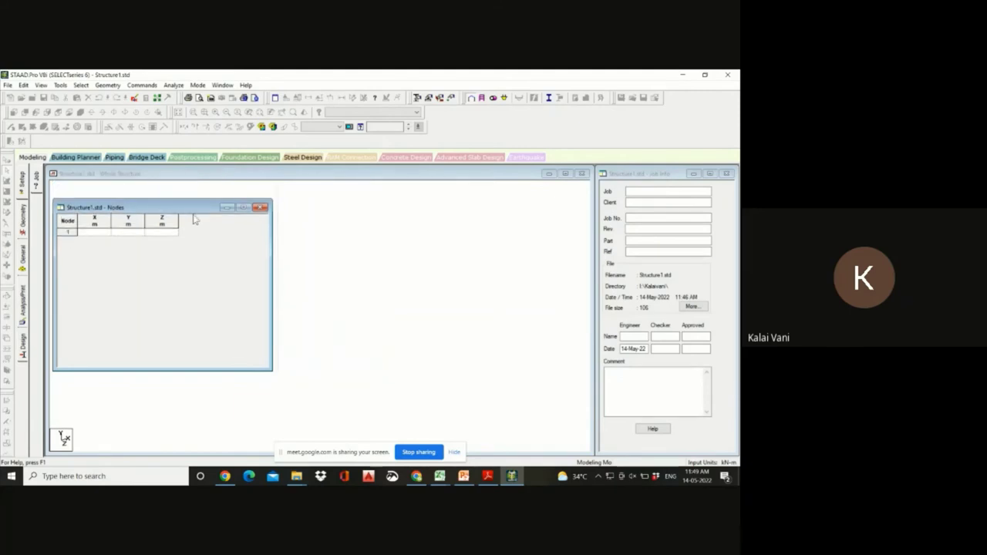
drag(197, 190, 549, 228)
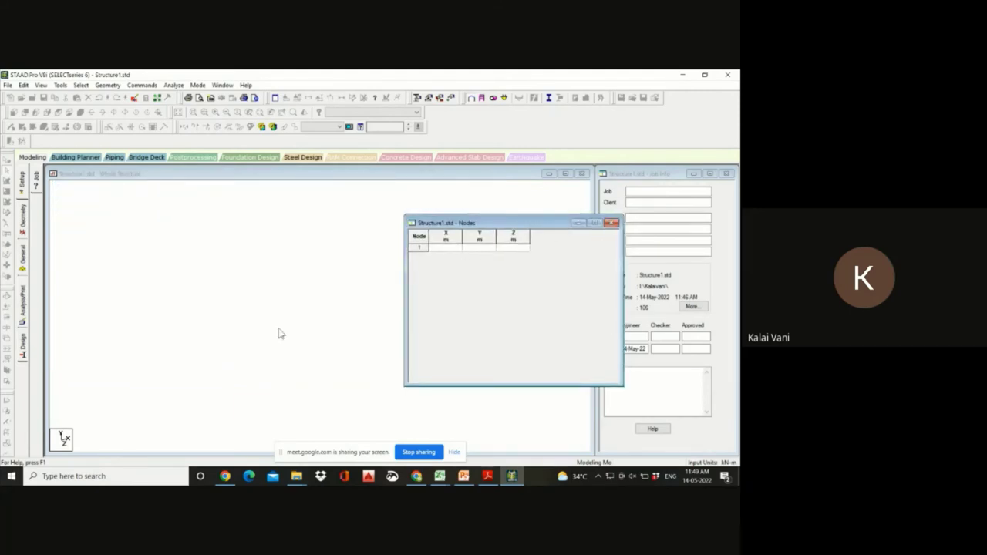
Step: Enter node 1 at (0, 0, 0) and node 2 at (10, 0, 0) m in the Nodes table
click(447, 248)
text(0)
key(Tab)
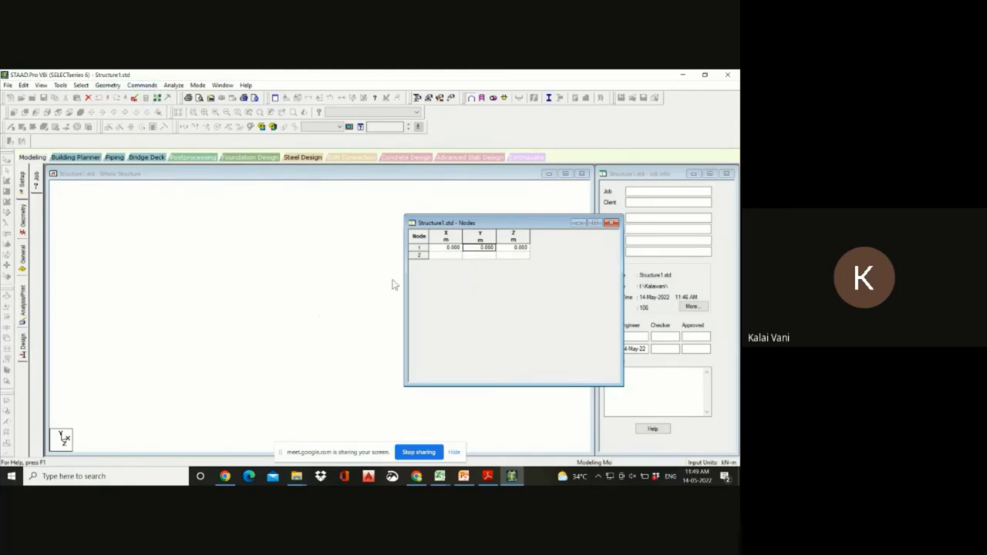
click(447, 255)
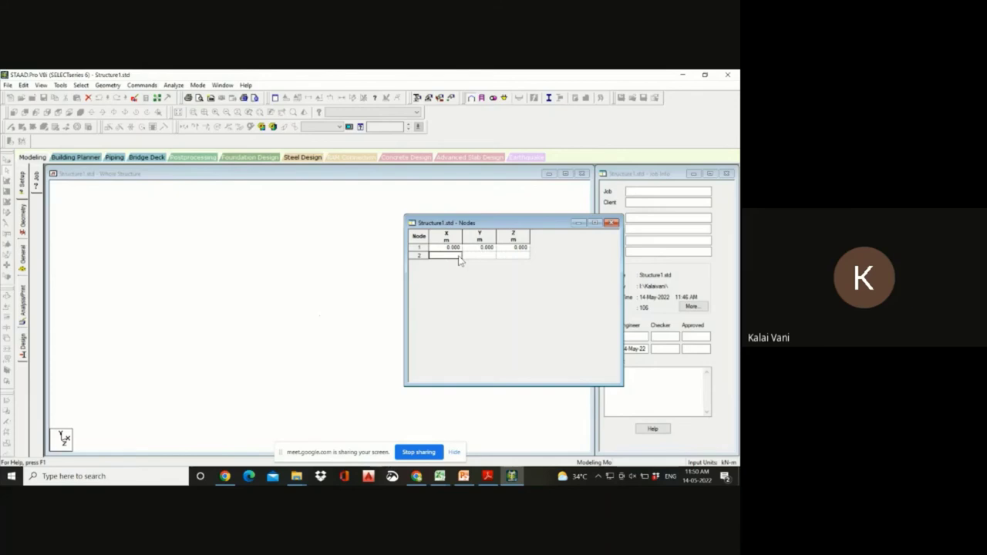
text(10)
key(Tab)
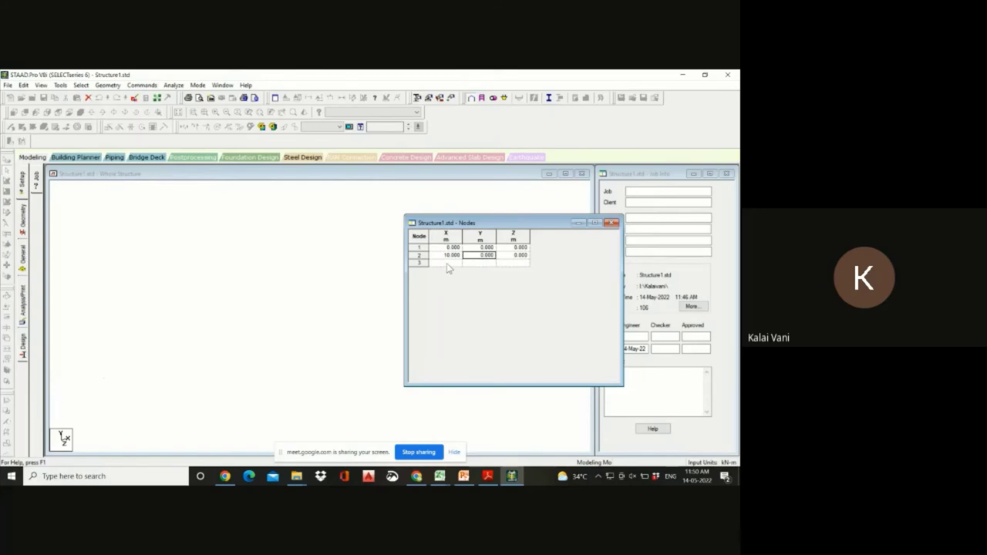
Step: Enter node 3 at (0, 5, 0) and node 4 at (10, 5, 0) m in the Nodes table
click(446, 263)
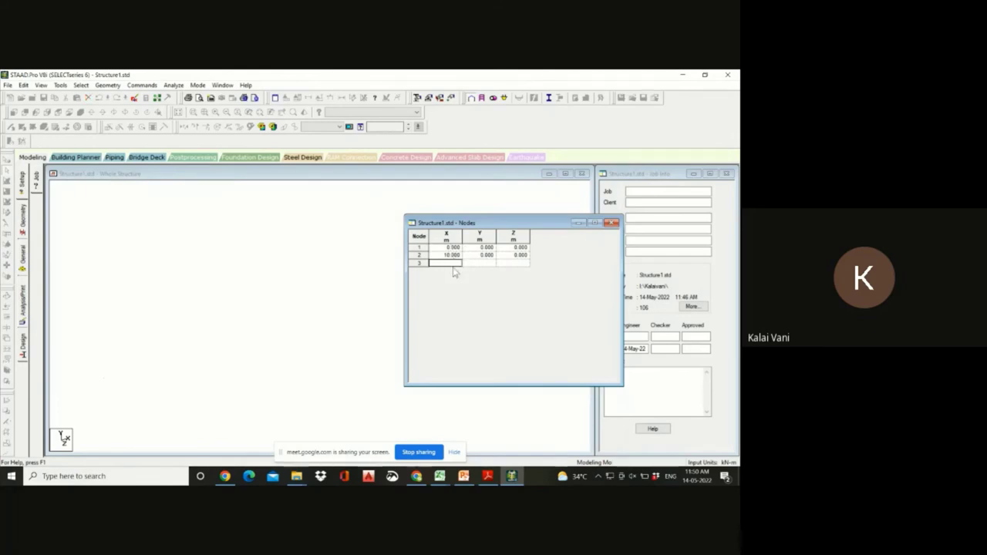
click(486, 263)
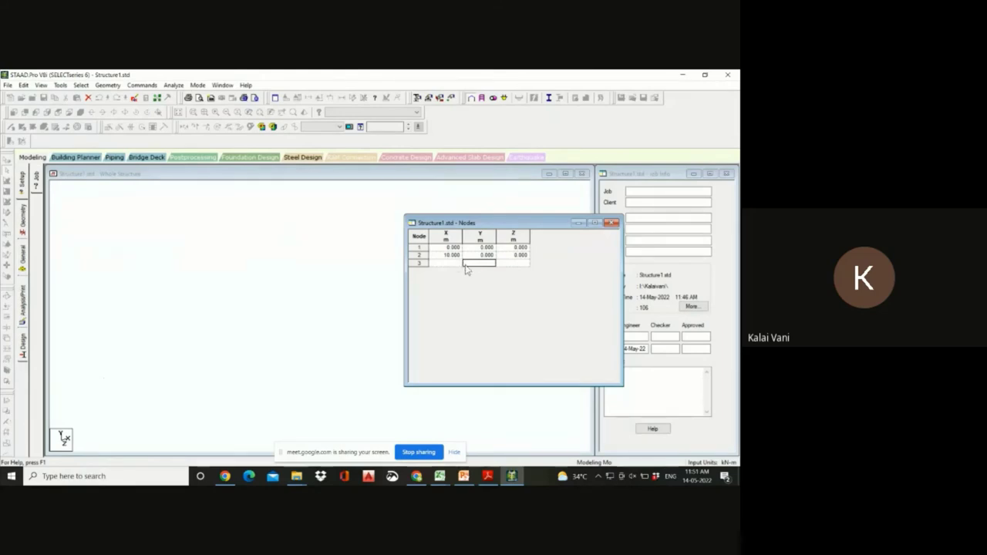
click(454, 267)
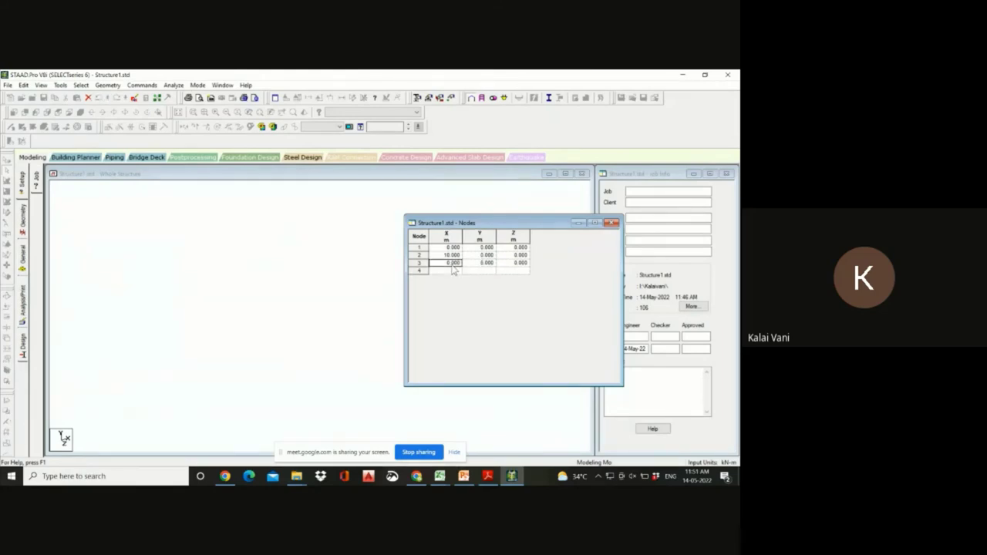
key(Tab)
text(5)
click(453, 273)
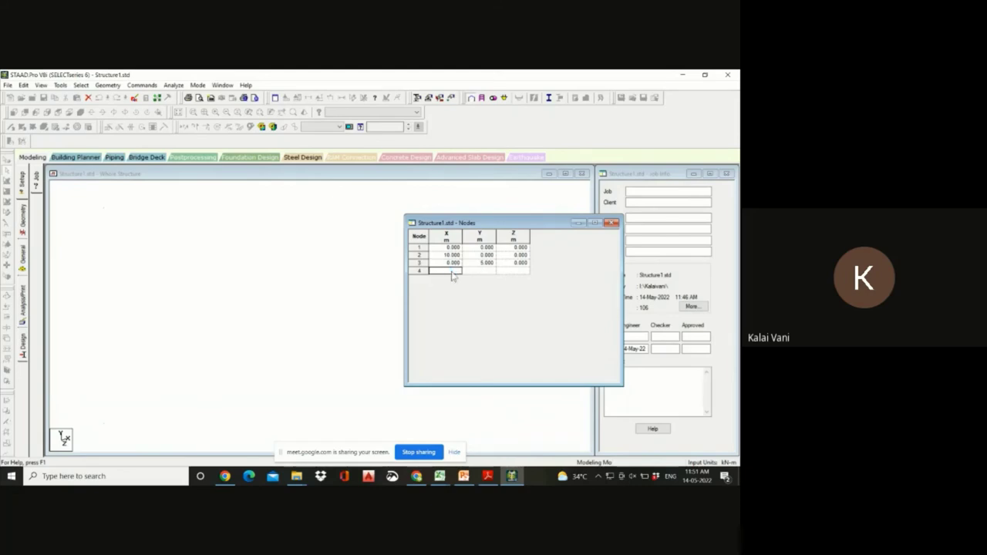
text(10)
key(Tab)
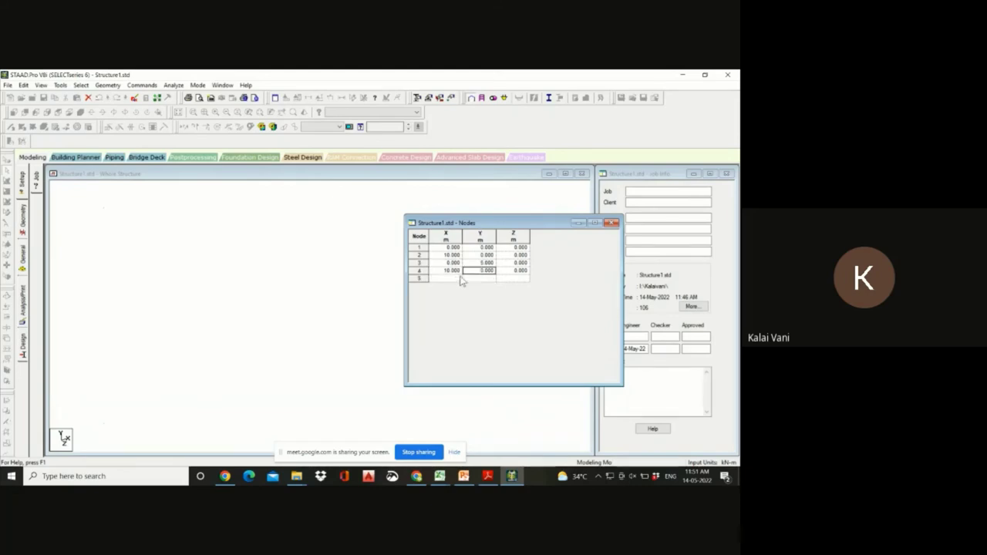
text(5)
key(Tab)
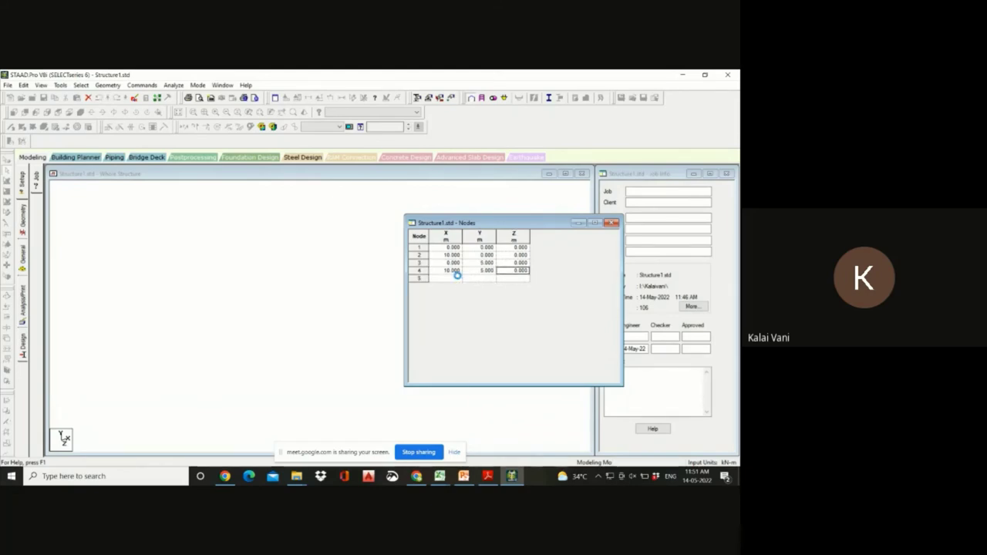
Step: Move the Nodes table clear of the modelling area and activate the Whole Structure view
drag(493, 223, 653, 186)
click(446, 349)
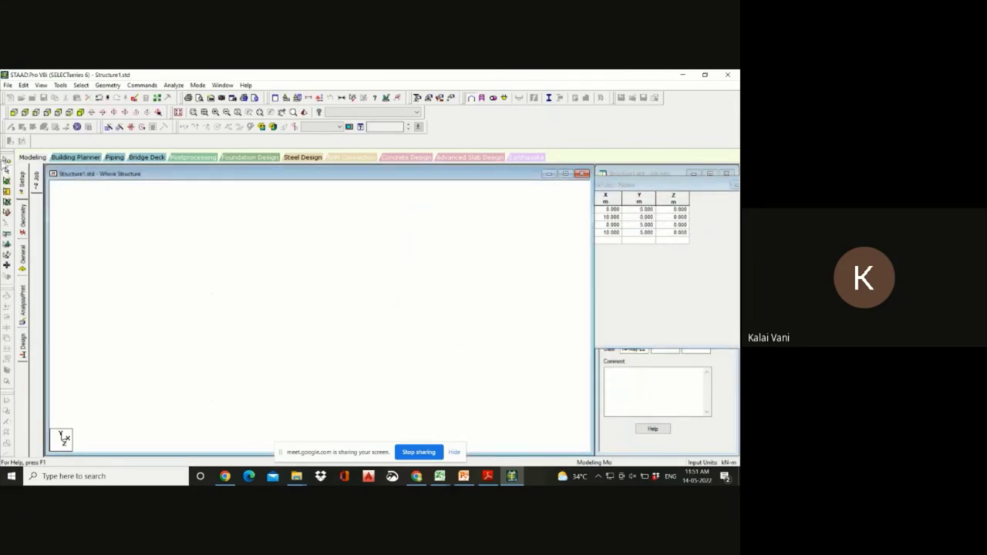
Step: Select all four nodes in the Whole Structure view with the nodes cursor and accept the automatic save of the file
click(7, 160)
drag(162, 216, 564, 416)
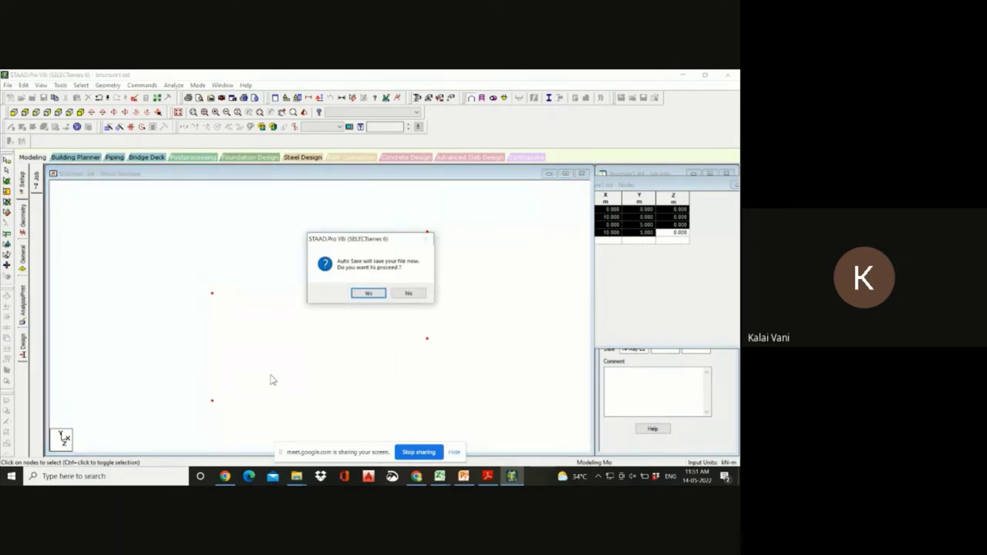
click(368, 293)
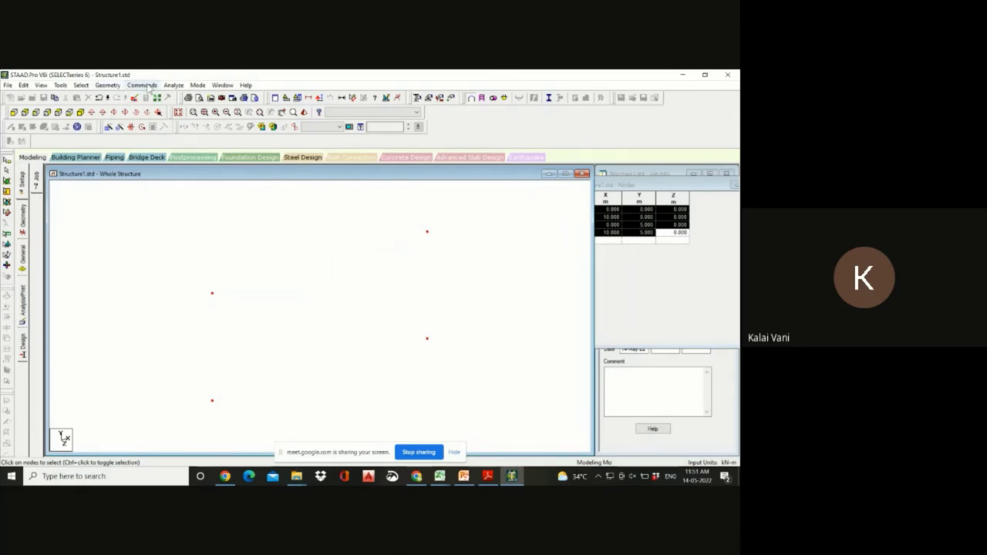
click(121, 86)
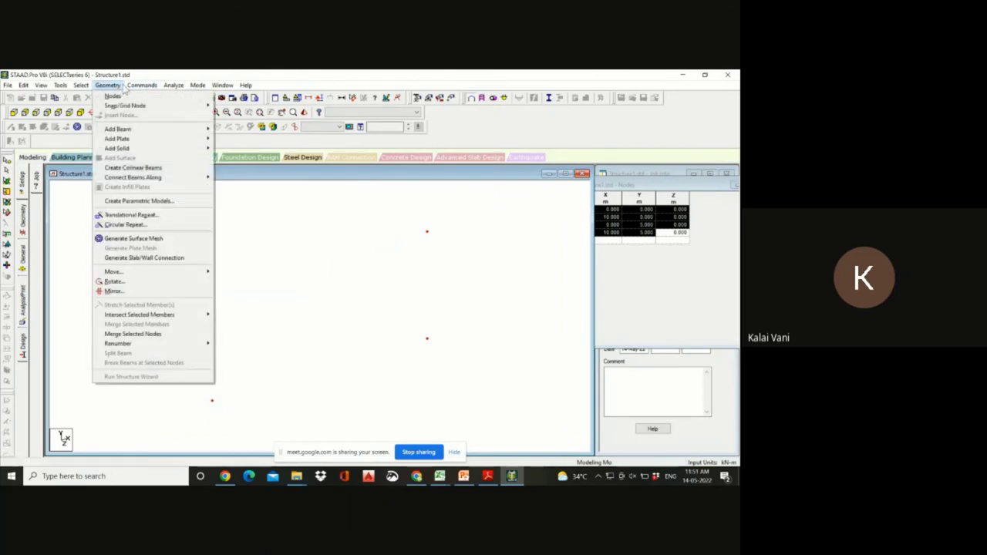
mouse_move(126, 131)
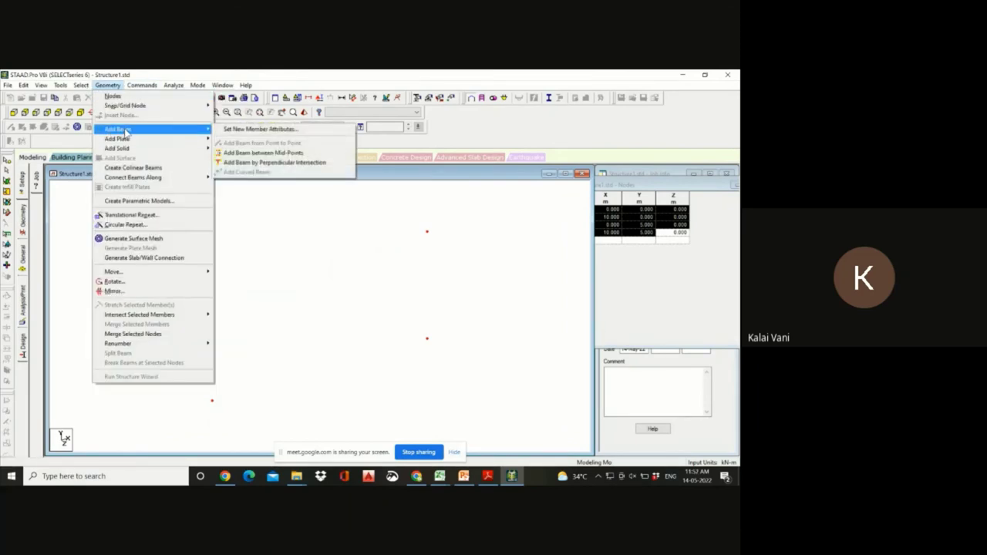
click(226, 153)
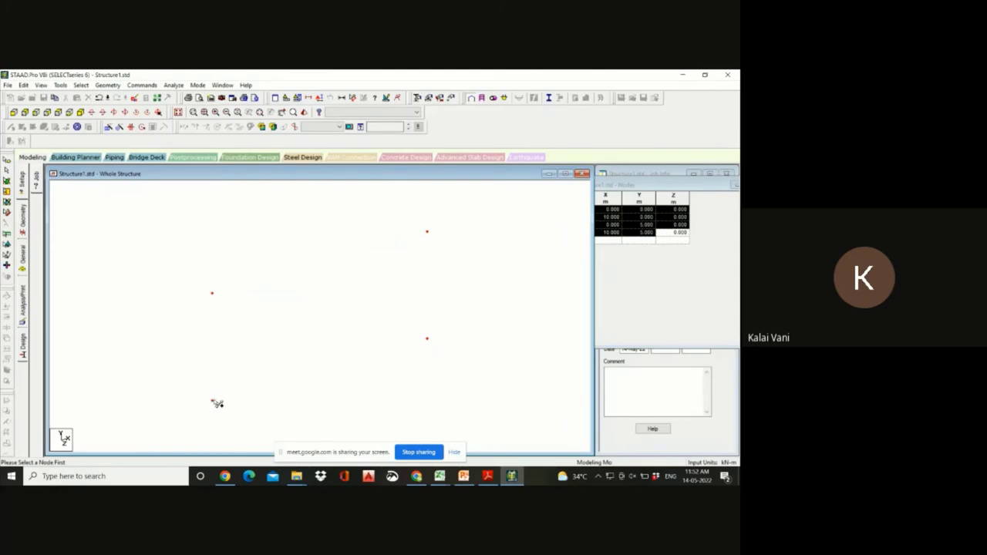
click(112, 86)
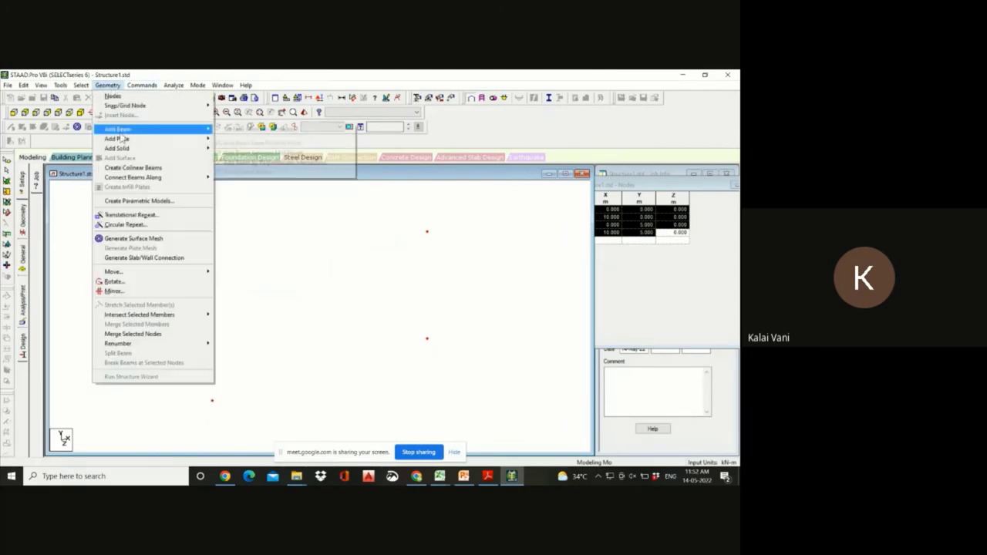
mouse_move(162, 129)
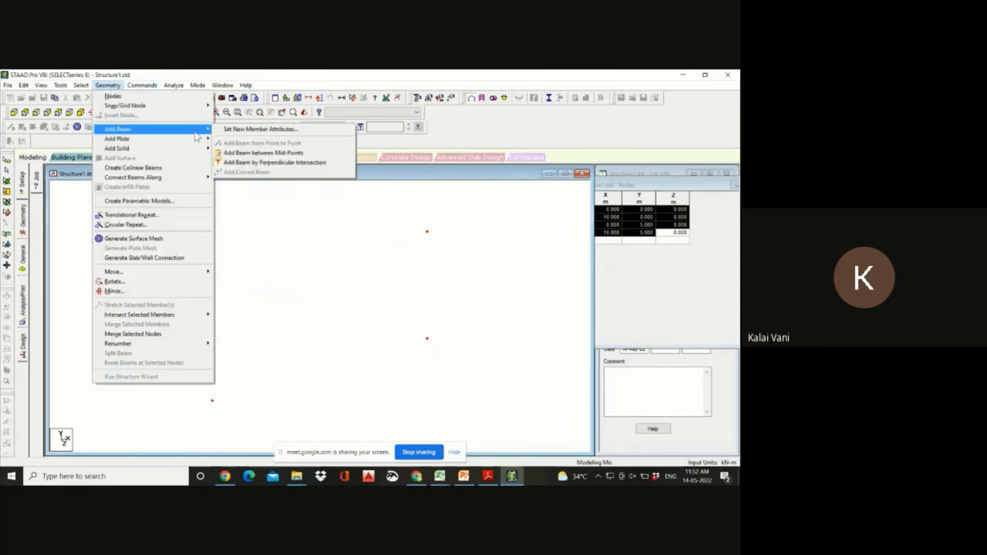
click(270, 153)
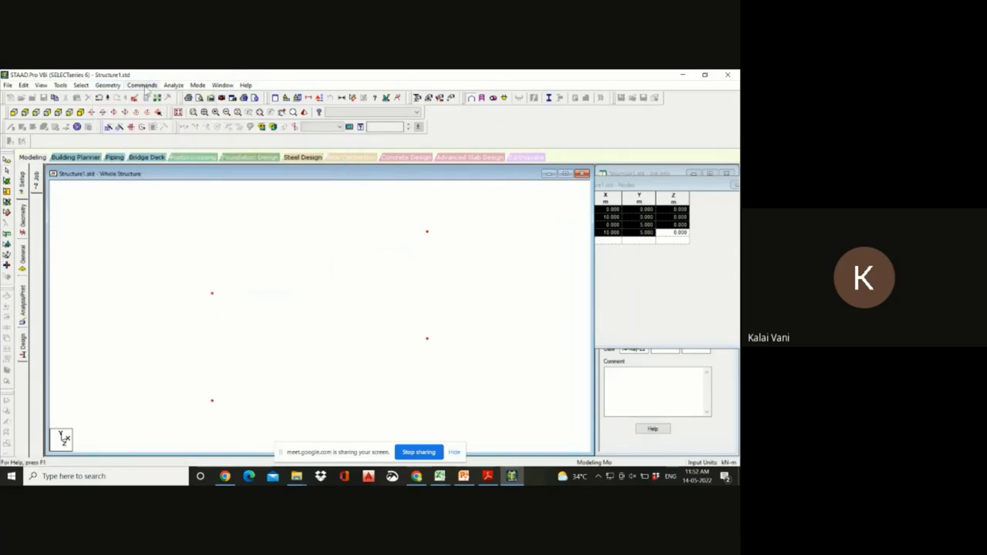
Step: Try to add a beam by perpendicular intersection from node 1 at the origin, then clear the node selection
click(108, 85)
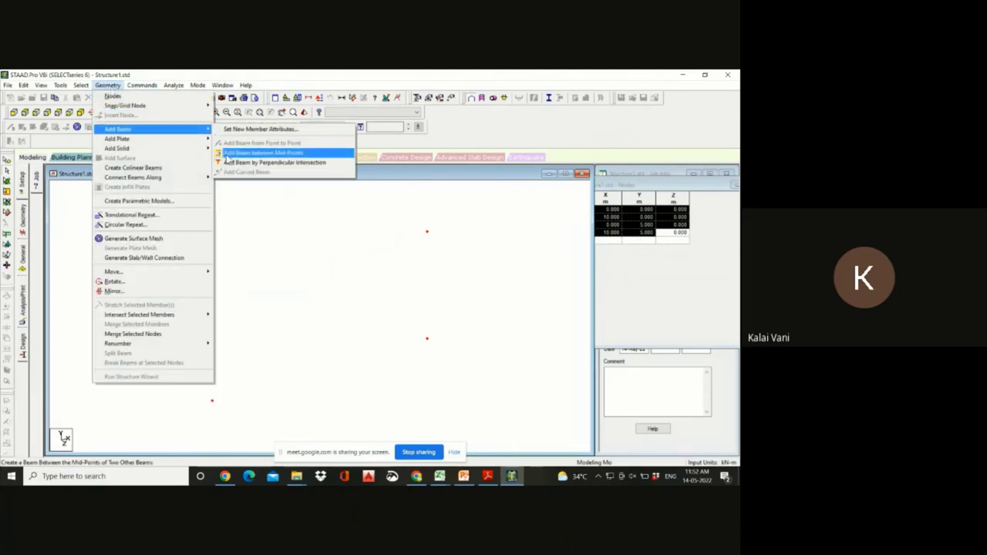
click(239, 163)
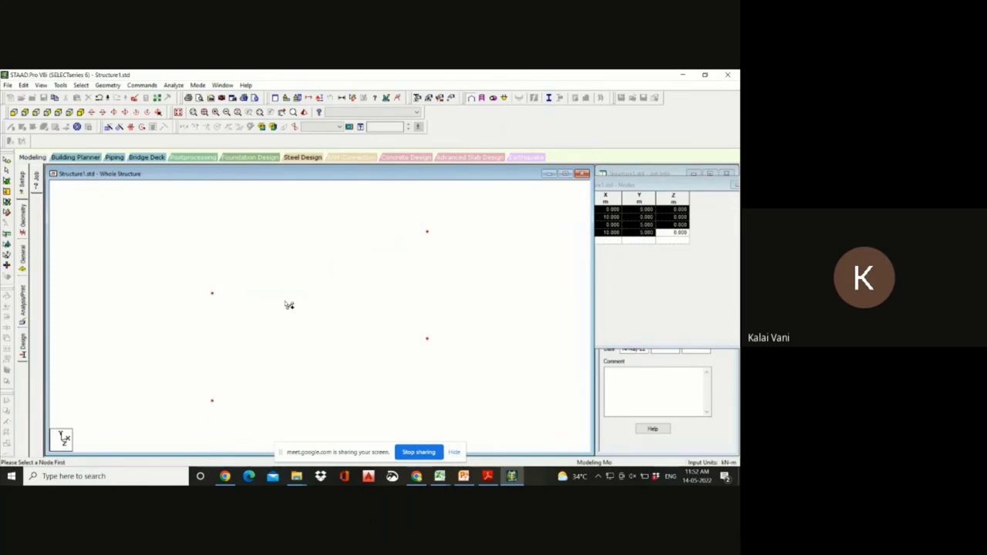
click(212, 401)
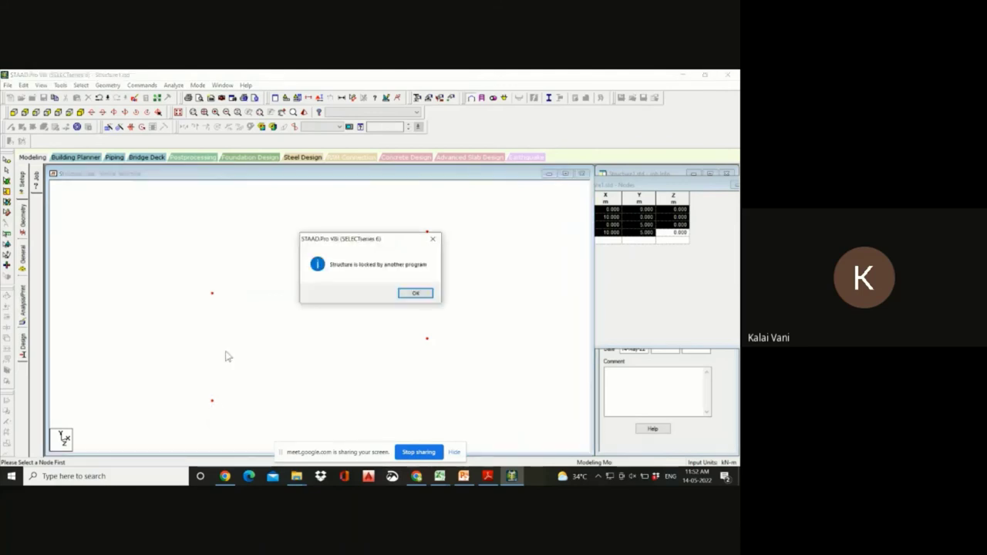
click(422, 297)
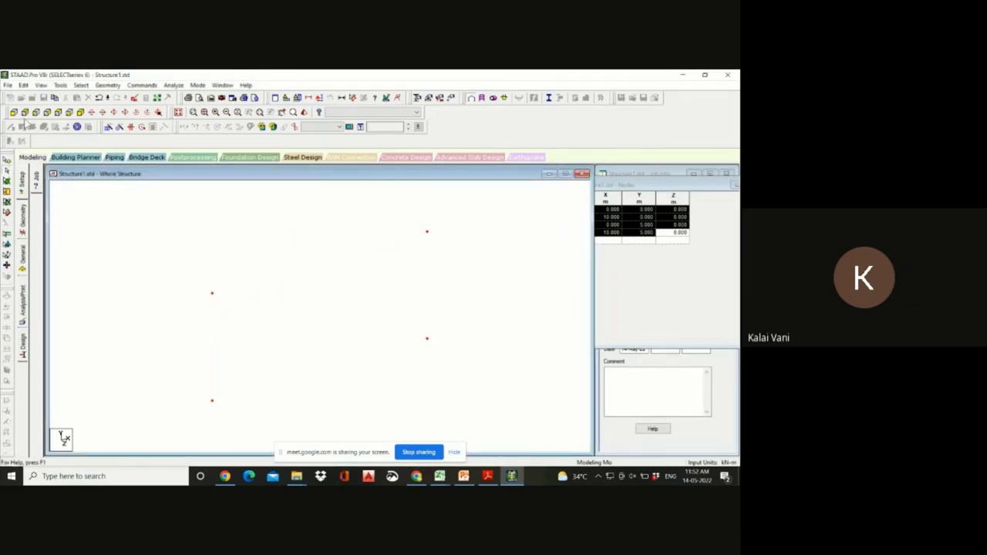
click(273, 225)
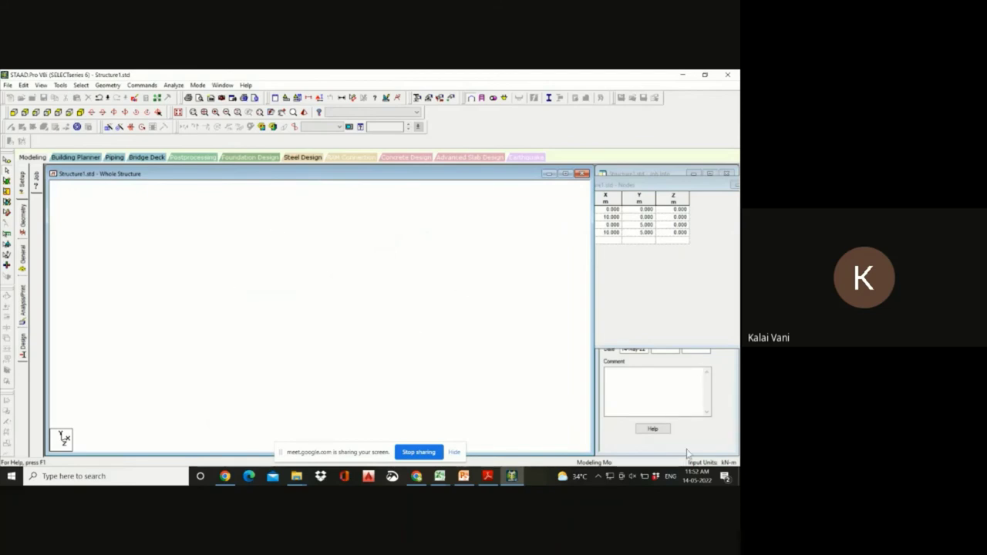
Step: Clear the Nodes table and Job Info window out of the way and maximize the Whole Structure view
double_click(691, 185)
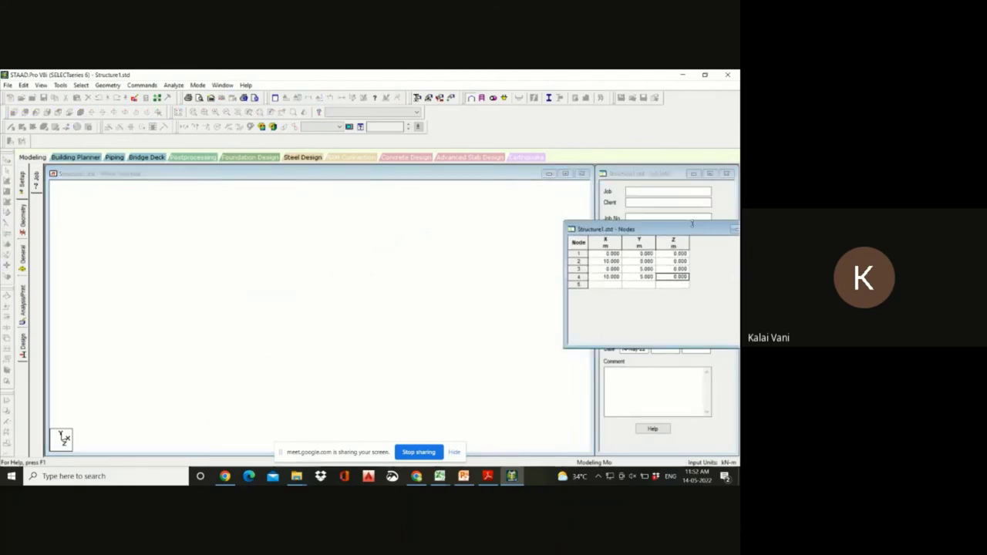
click(728, 173)
click(565, 173)
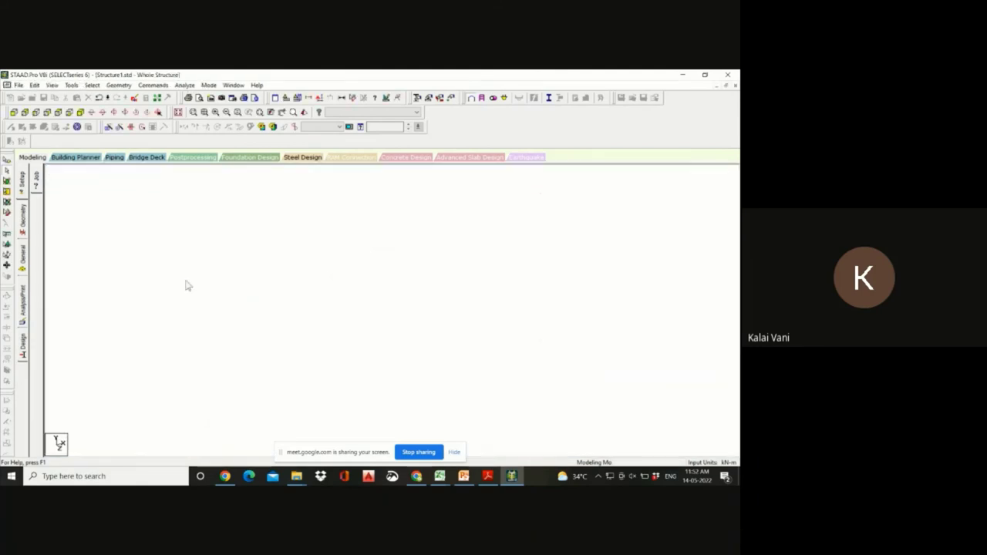
Step: Try the Add Beam between Mid-Points command in the maximized view, then return to the nodes cursor
click(153, 85)
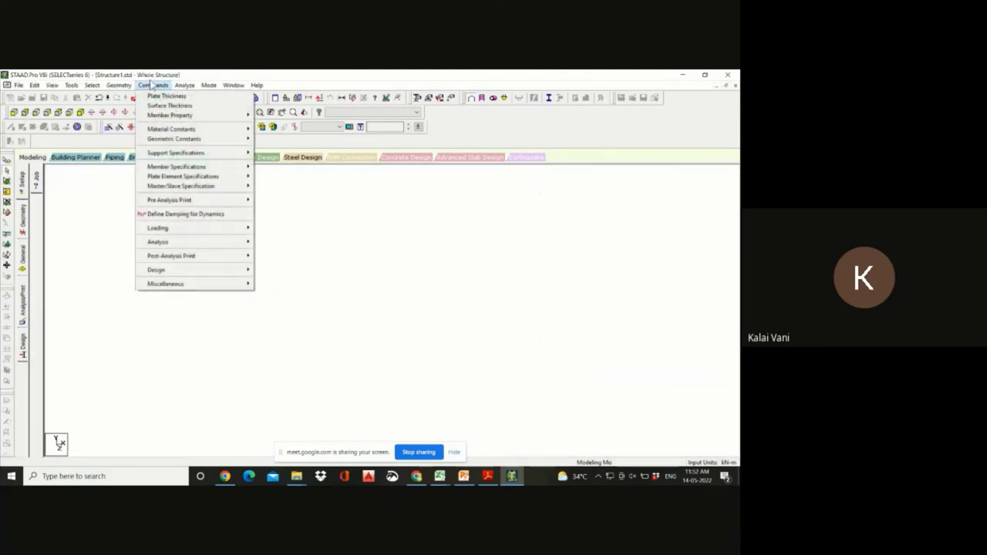
mouse_move(119, 85)
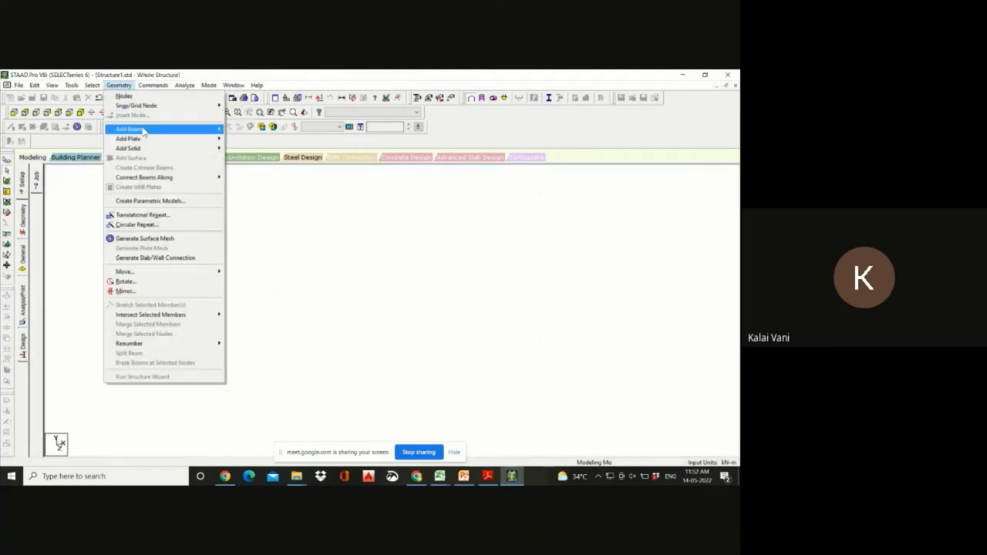
mouse_move(142, 131)
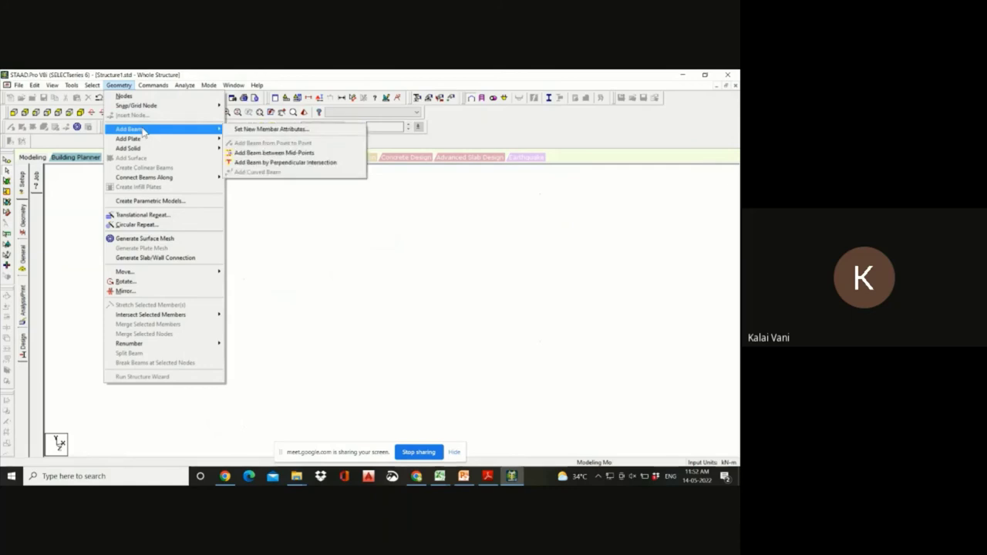
click(274, 152)
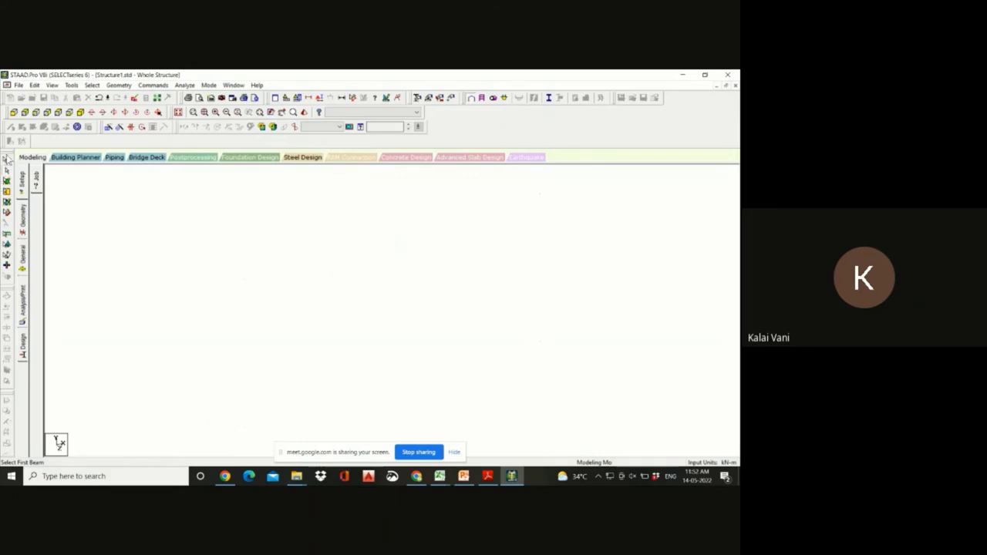
click(6, 162)
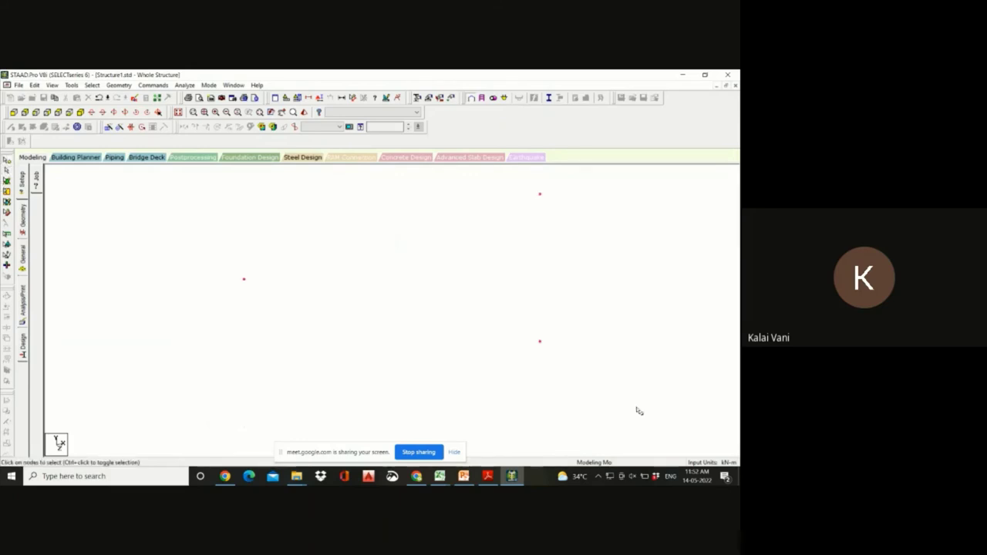
scroll(386, 309, down, 5)
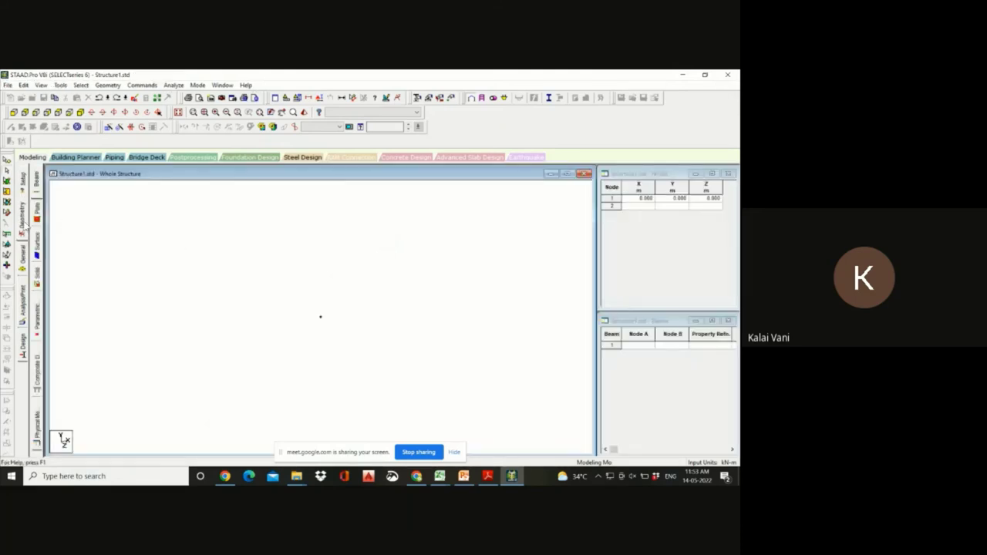
Step: Enter node 2 at (10, 0, 0) and node 3 at (0, 5, 0) m in the Nodes table beside the Beams table
click(646, 207)
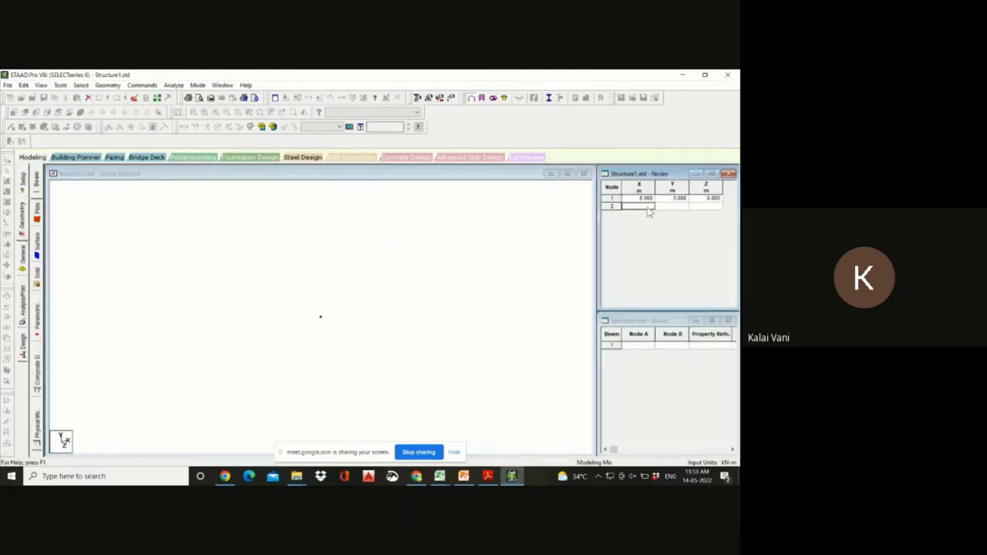
text(10)
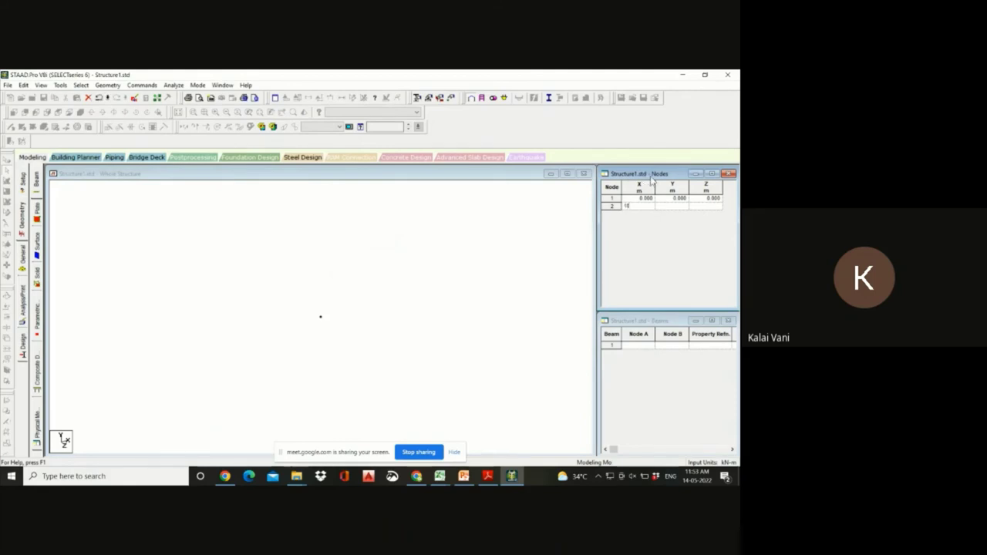
key(Tab)
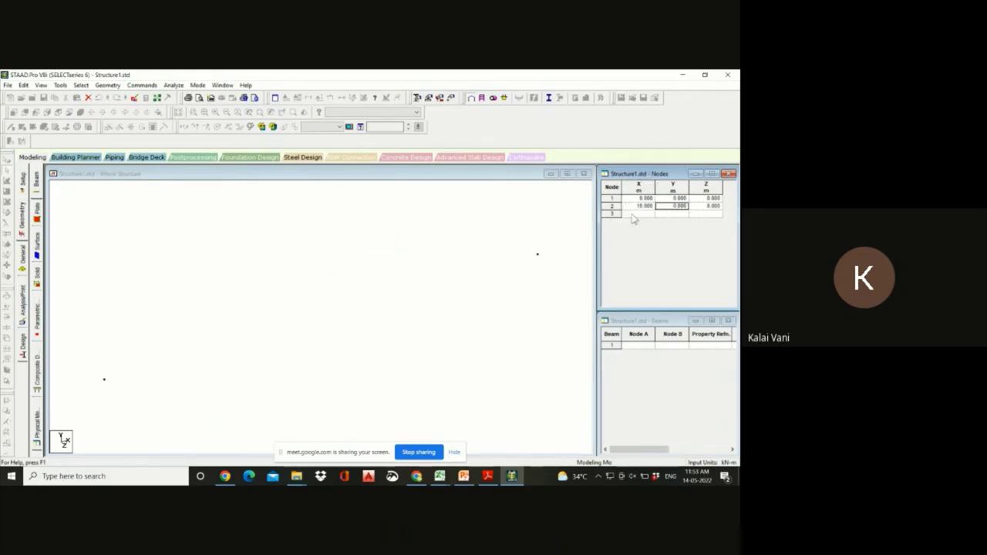
click(634, 215)
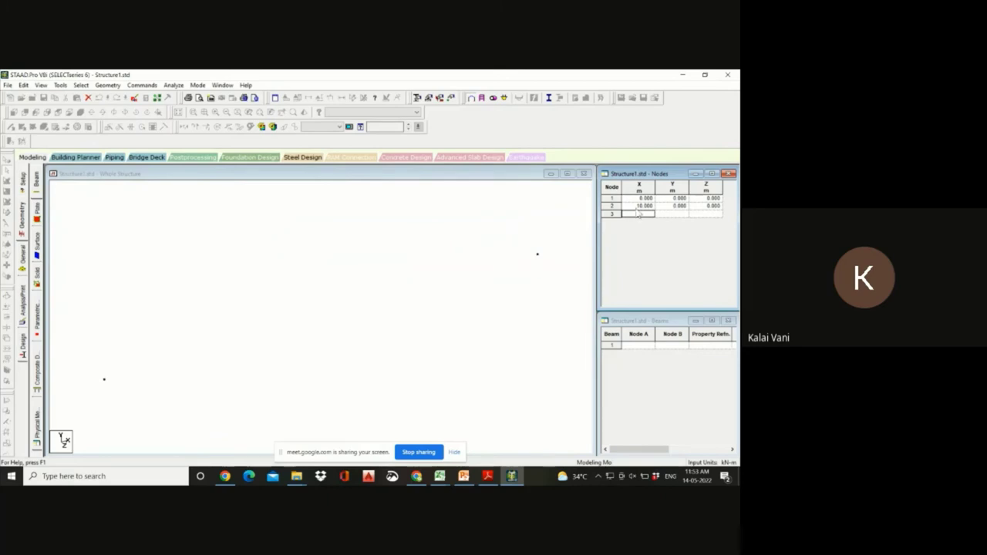
text(10)
key(Tab)
text(5)
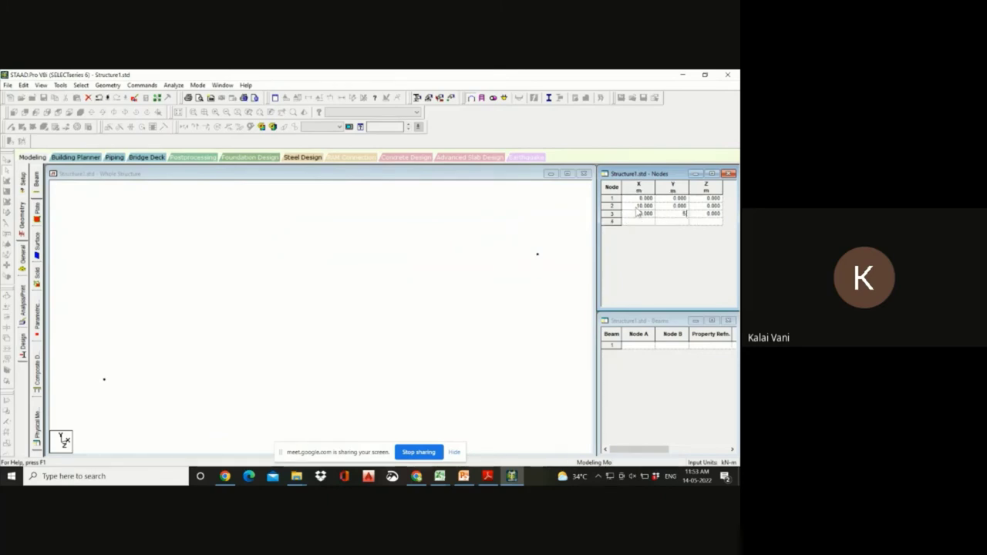
key(Tab)
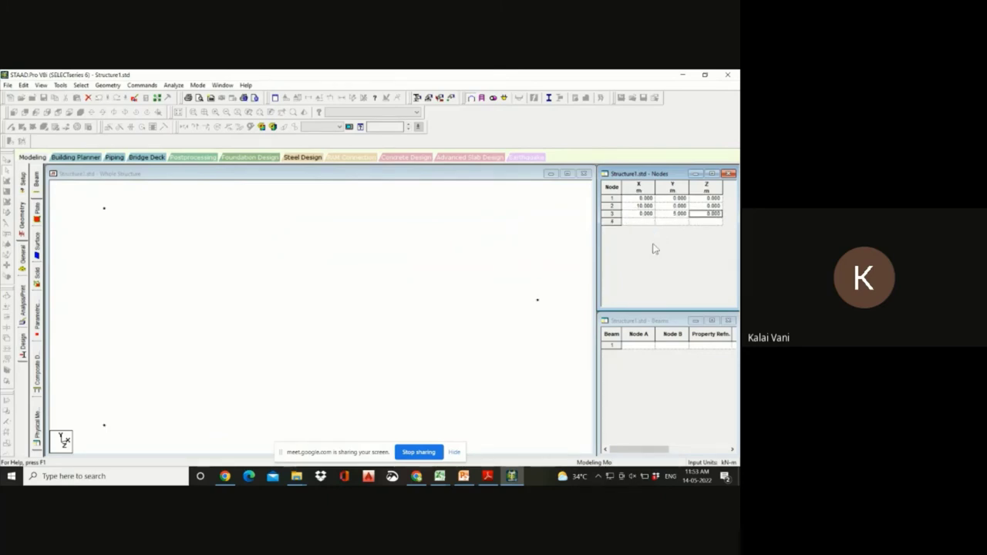
Step: Enter node 4 at (10, 5, 0) m in the Nodes table
click(645, 222)
text(10)
key(Tab)
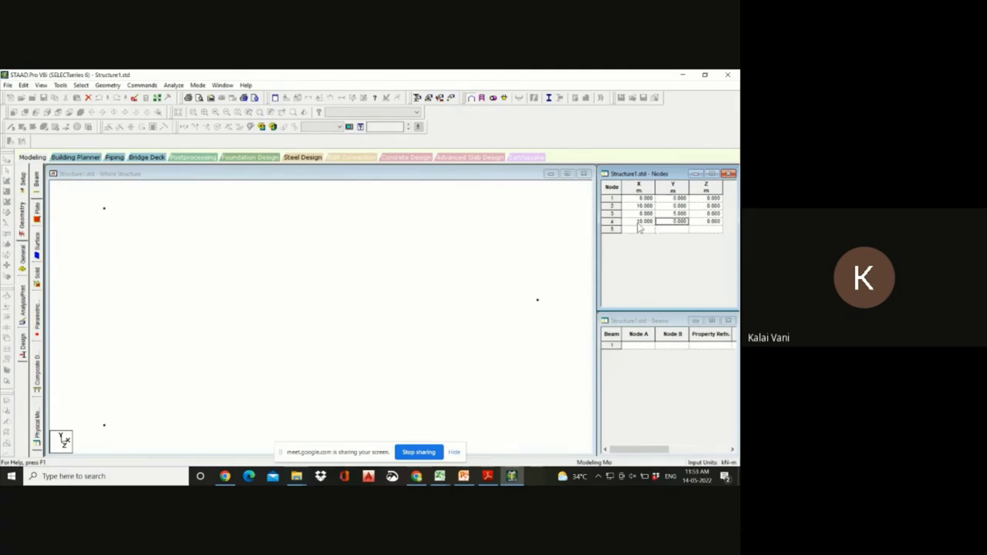
text(5)
key(Tab)
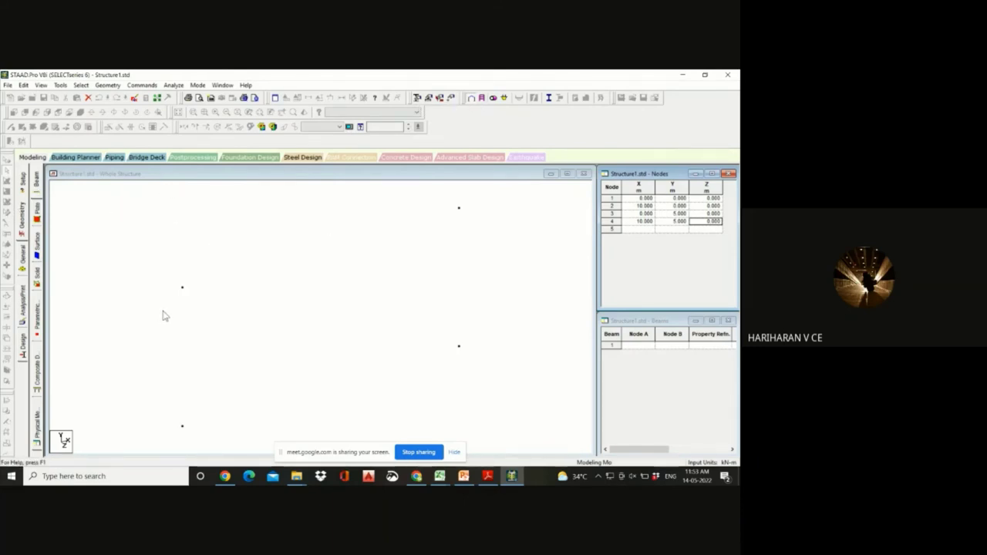
Step: Try the Add Beam by Perpendicular Intersection command on the lower-left node
click(112, 85)
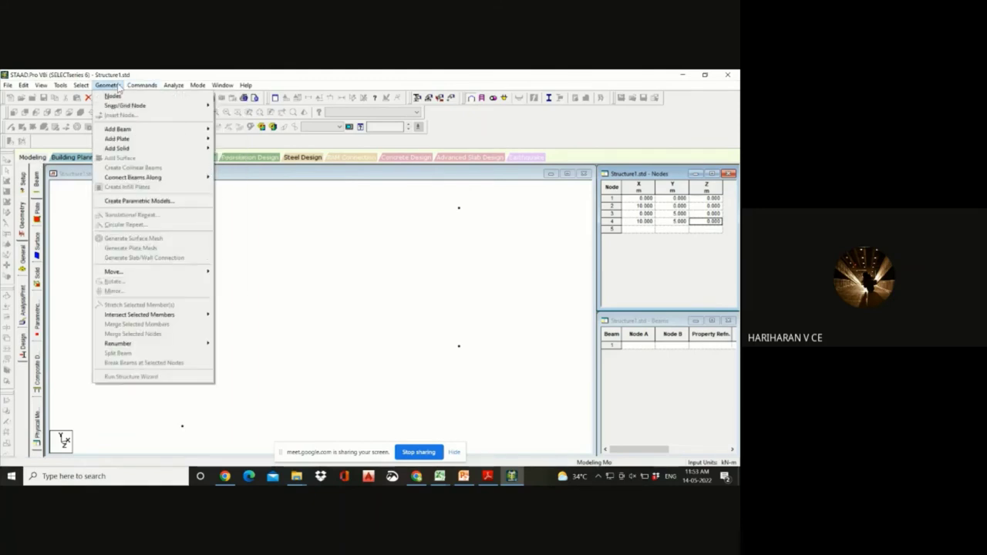
mouse_move(127, 139)
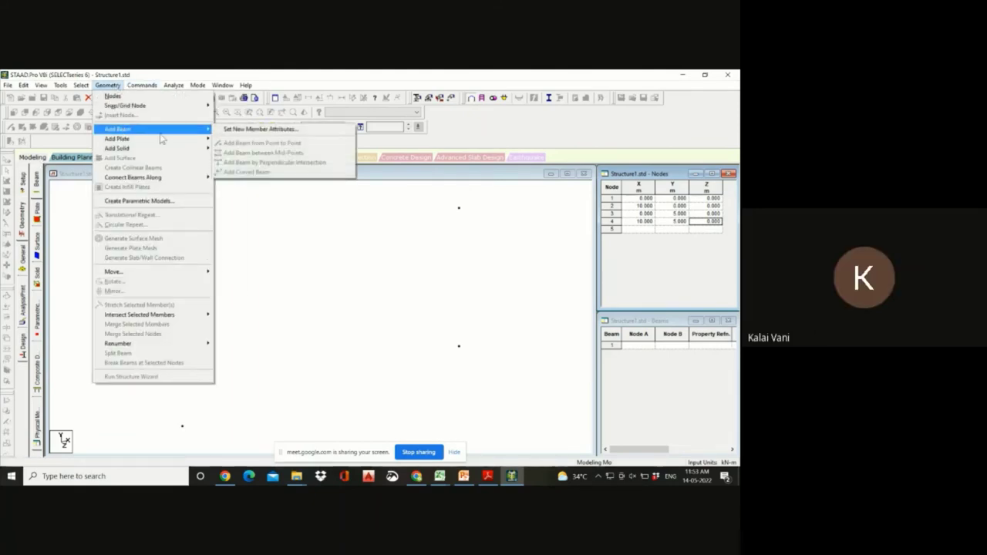
click(275, 219)
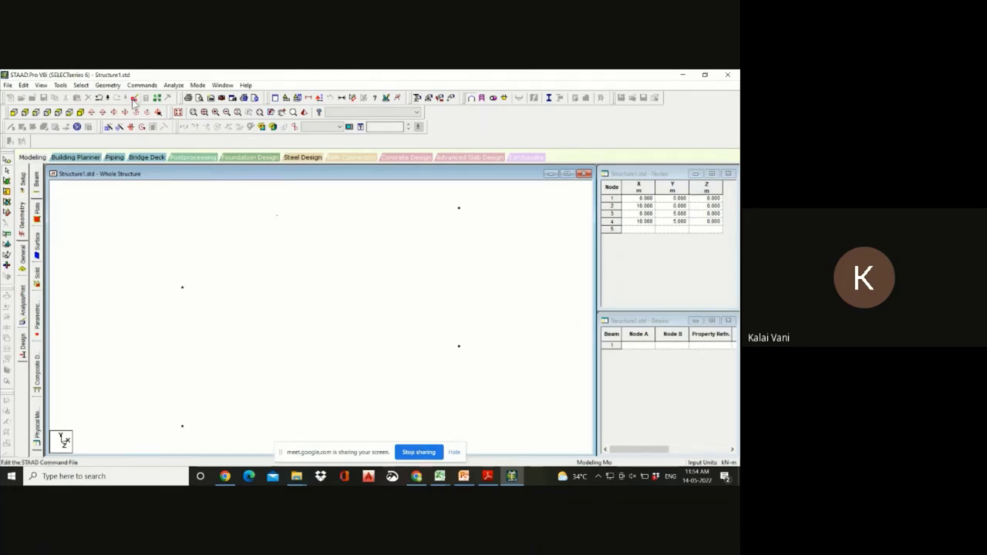
click(108, 85)
mouse_move(124, 130)
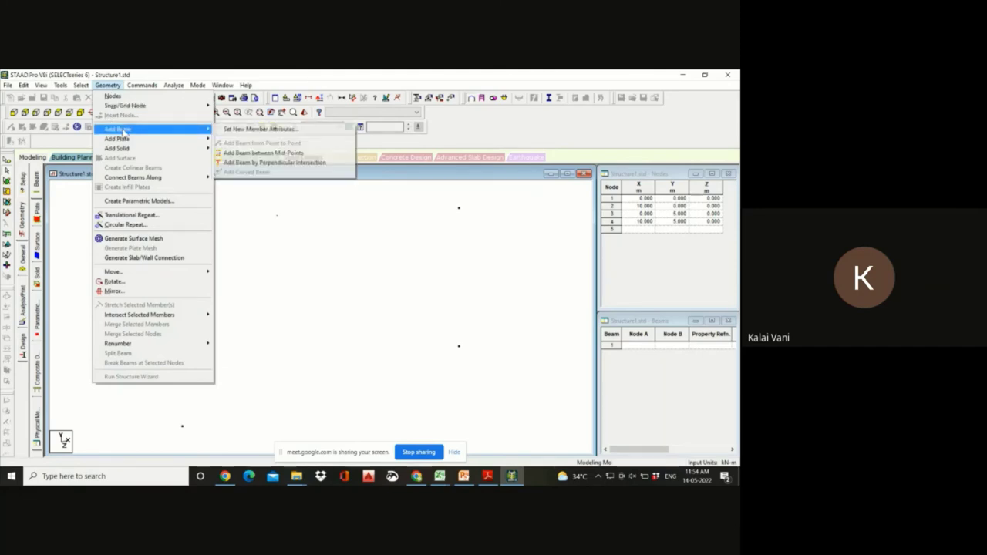
click(248, 163)
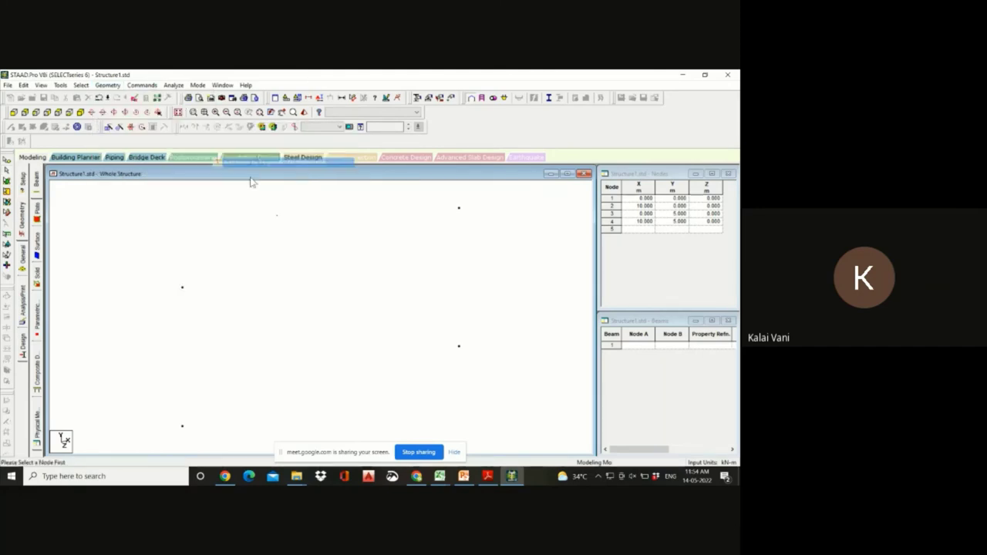
click(182, 425)
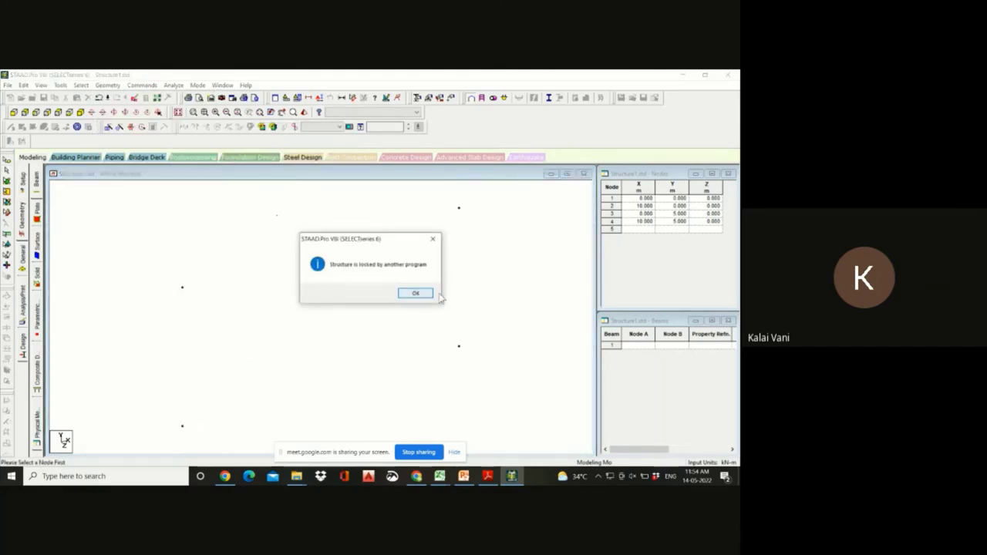
click(415, 293)
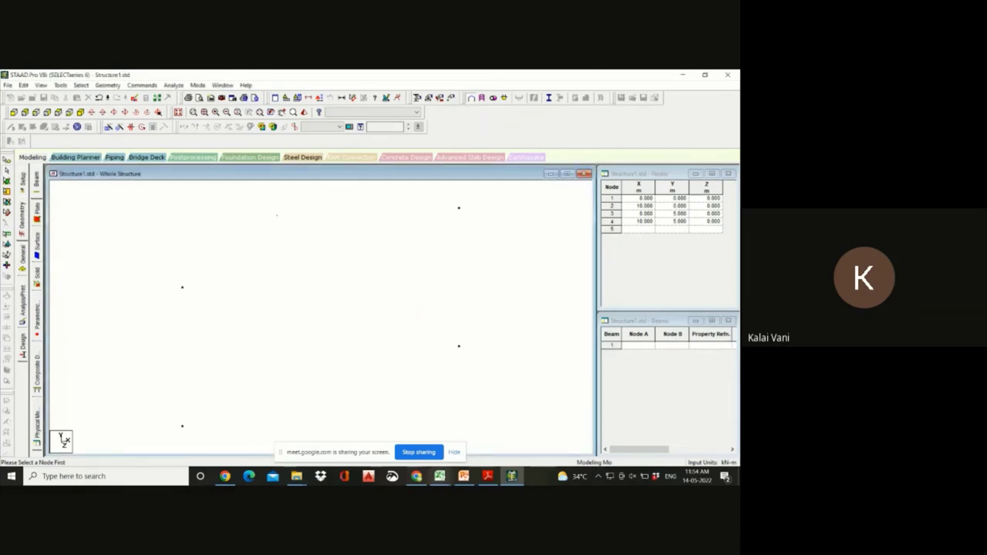
Step: Check the other open programs, including the Excel windows, and return to STAAD.Pro
click(680, 75)
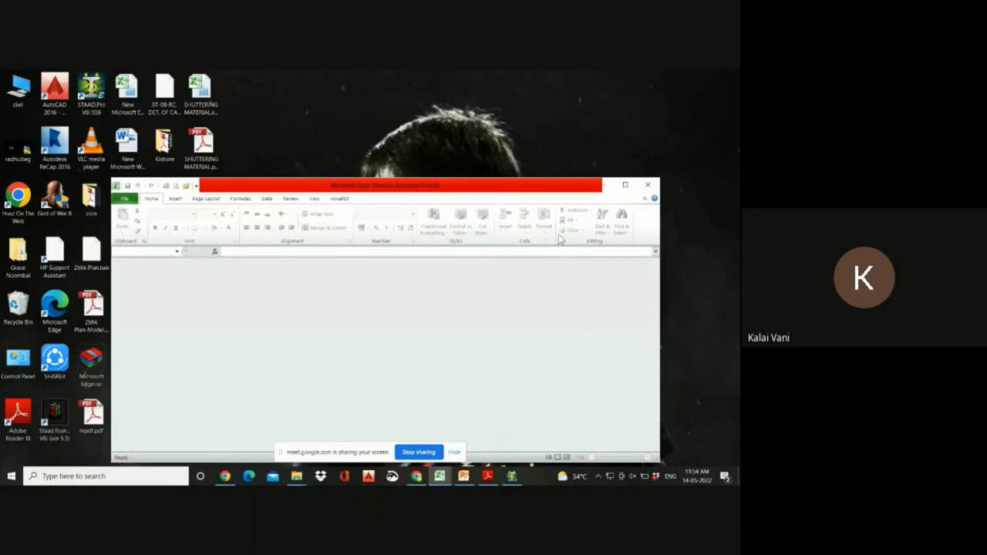
click(510, 476)
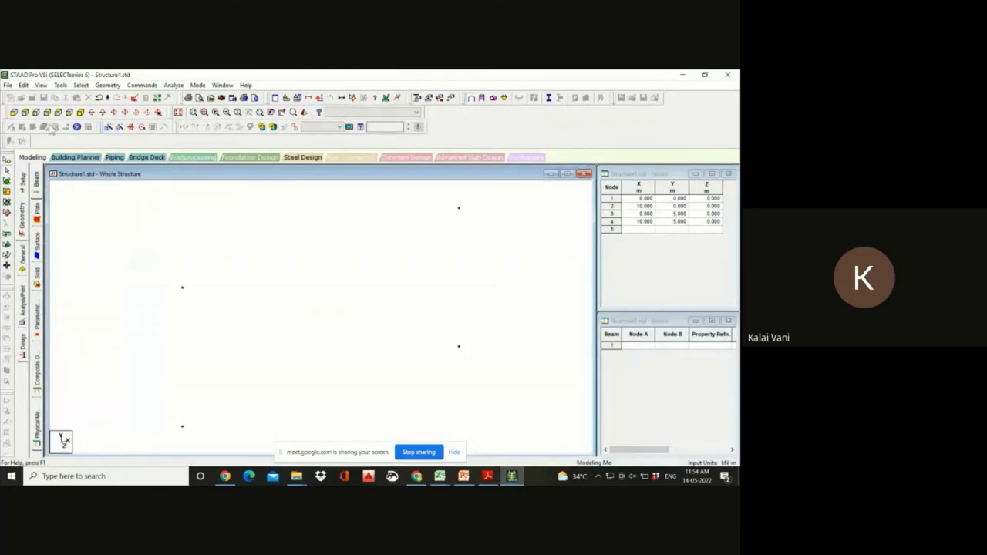
click(109, 86)
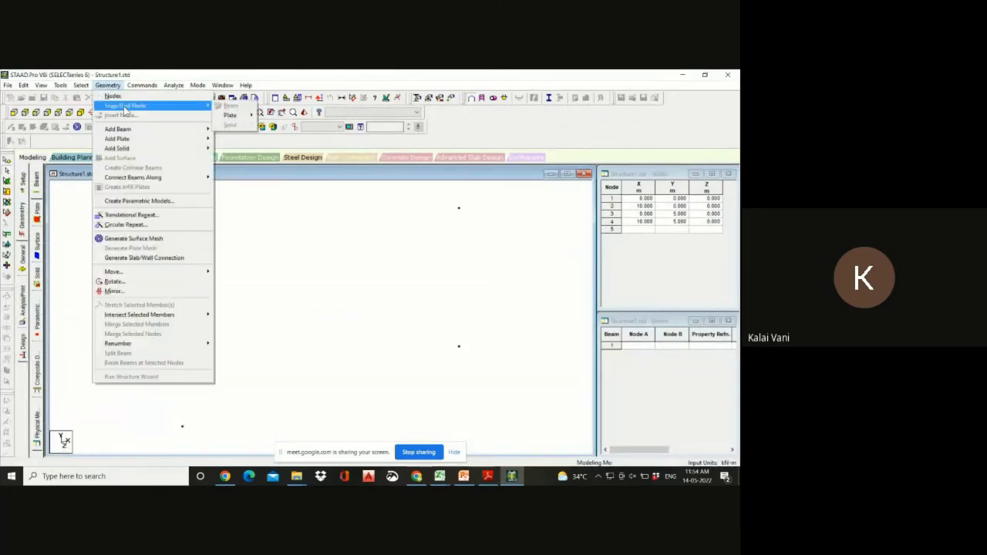
click(438, 477)
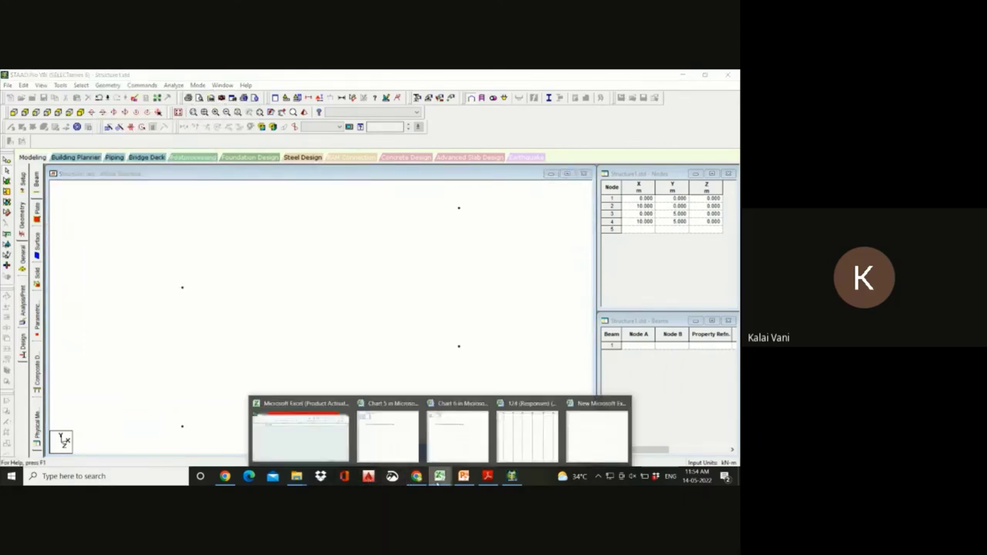
click(489, 477)
click(511, 477)
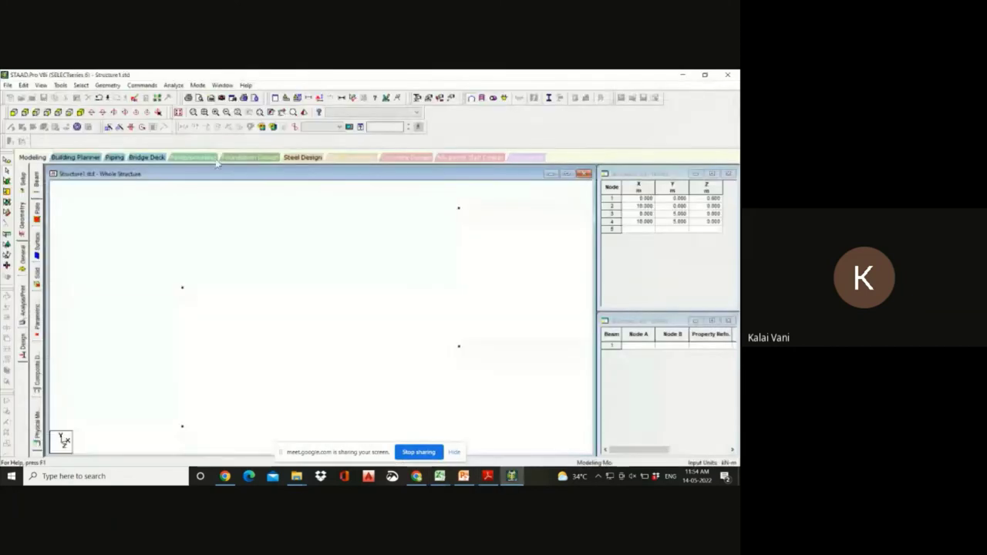
Step: Exit STAAD.Pro without saving the changes to Structure1.std and relaunch it from the desktop
click(728, 74)
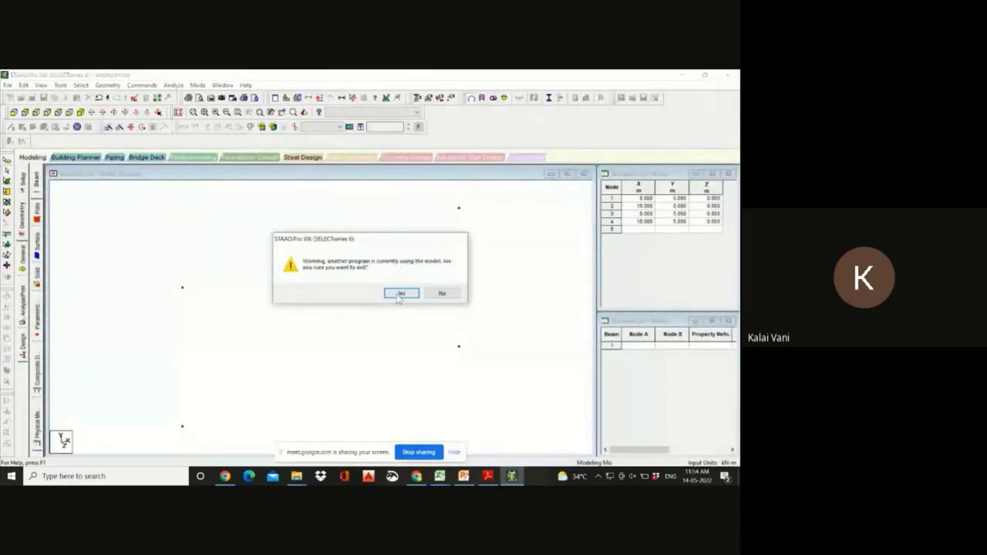
click(441, 294)
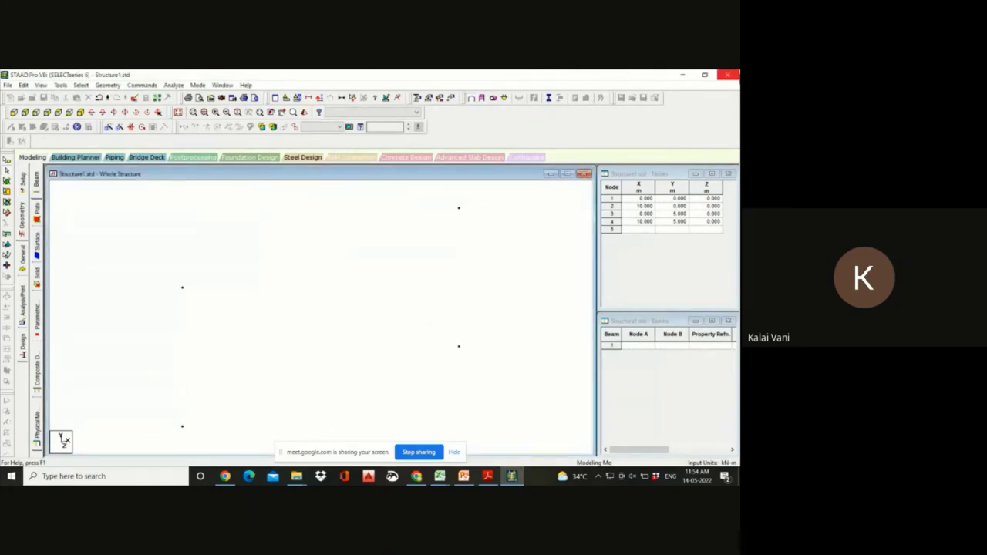
click(583, 174)
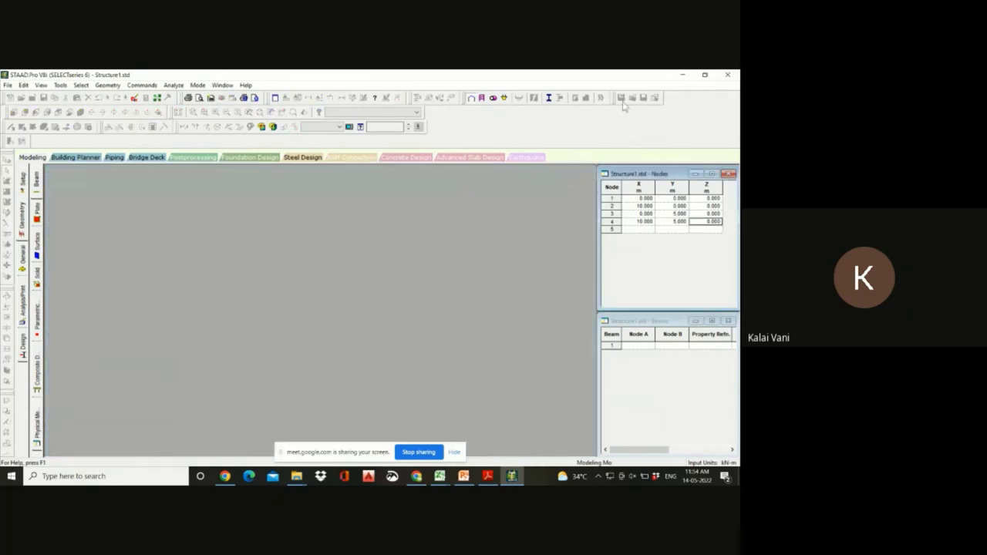
click(728, 75)
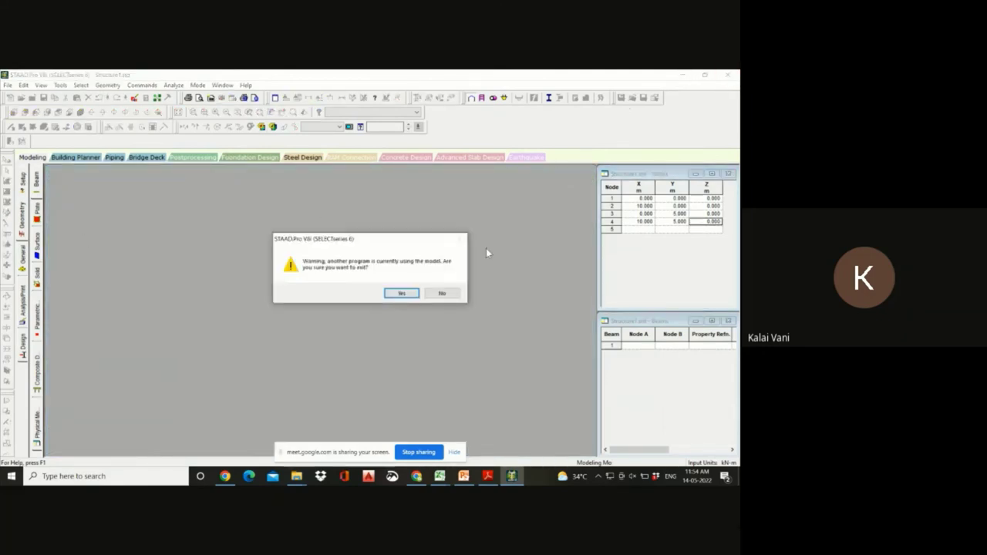
click(402, 293)
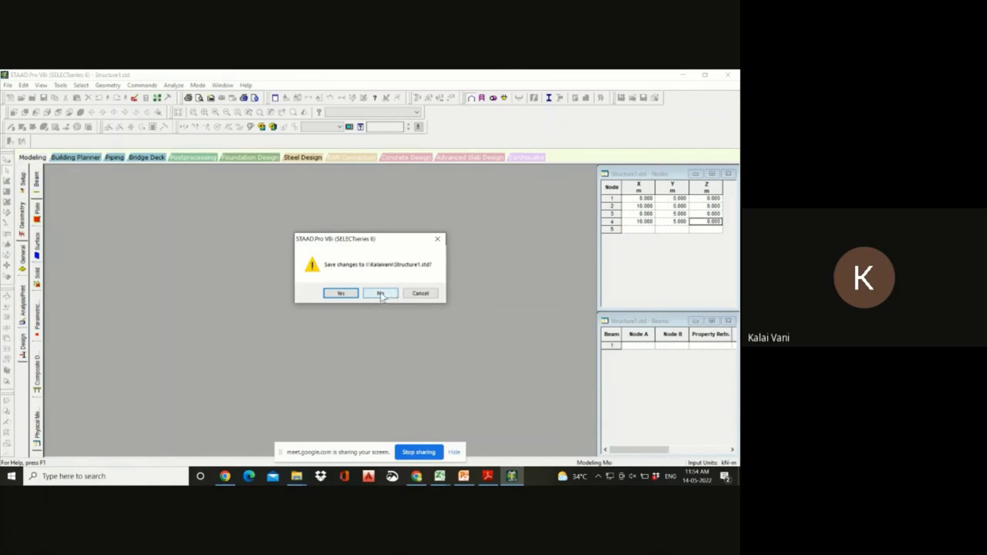
click(381, 294)
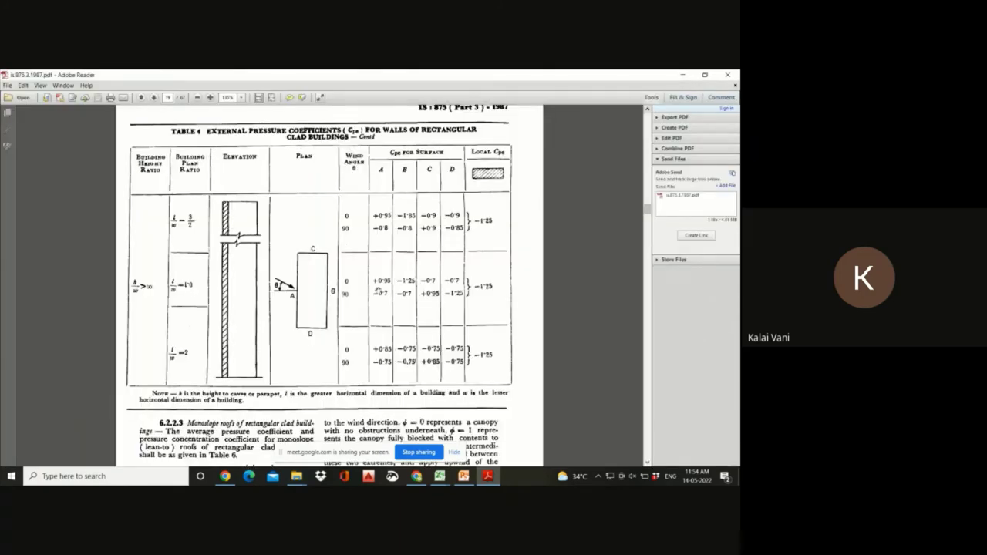
click(682, 75)
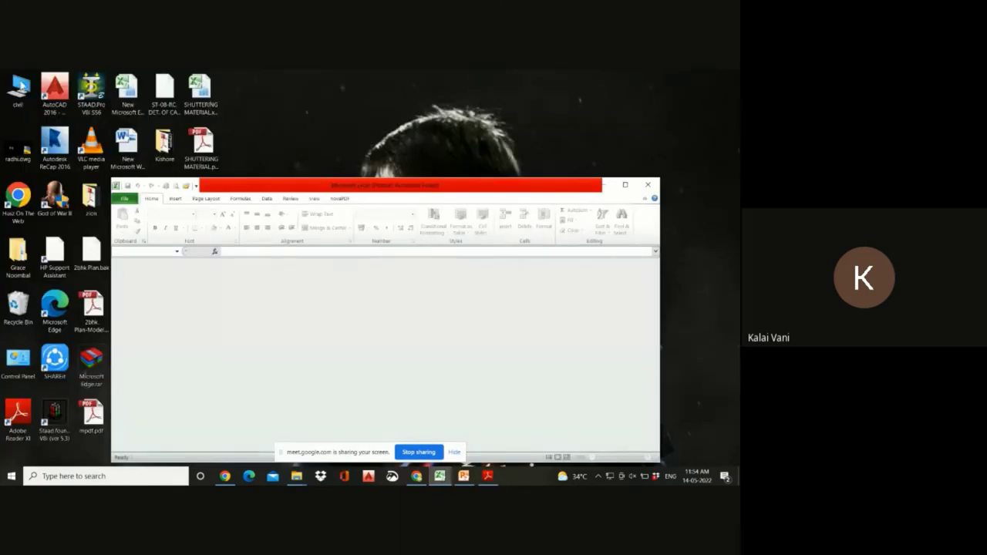
click(91, 94)
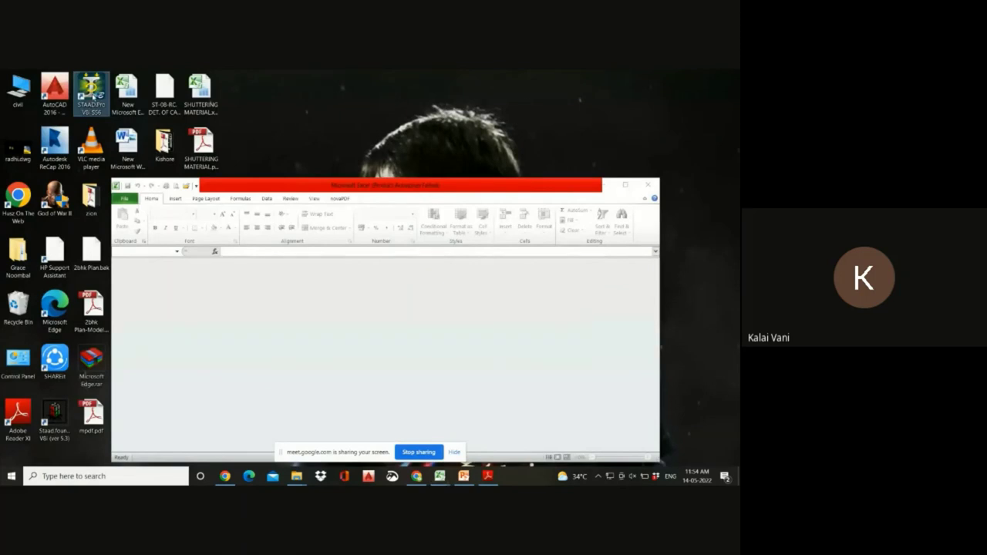
double_click(91, 94)
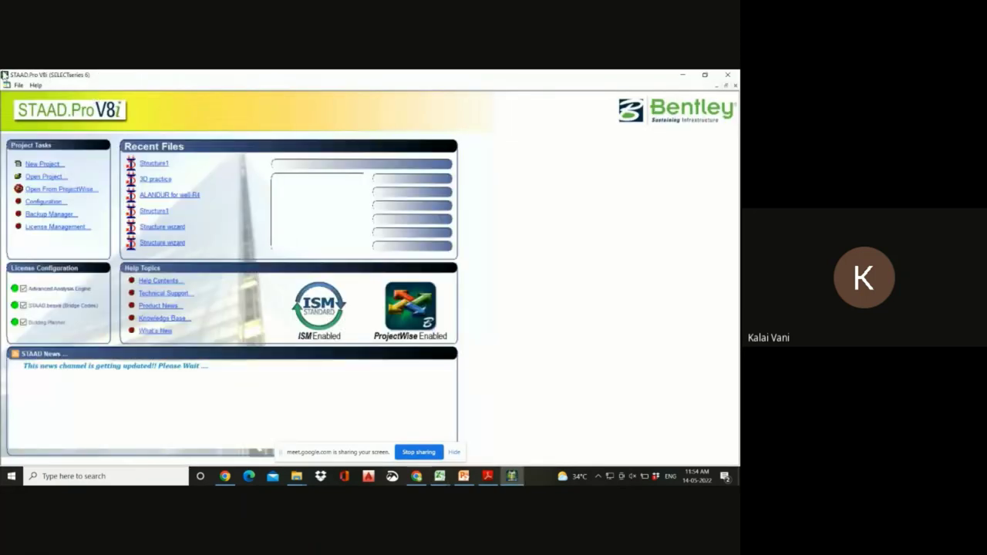
Step: Create a new Space model with the file name Structure2, using Meter and KiloNewton units
click(54, 165)
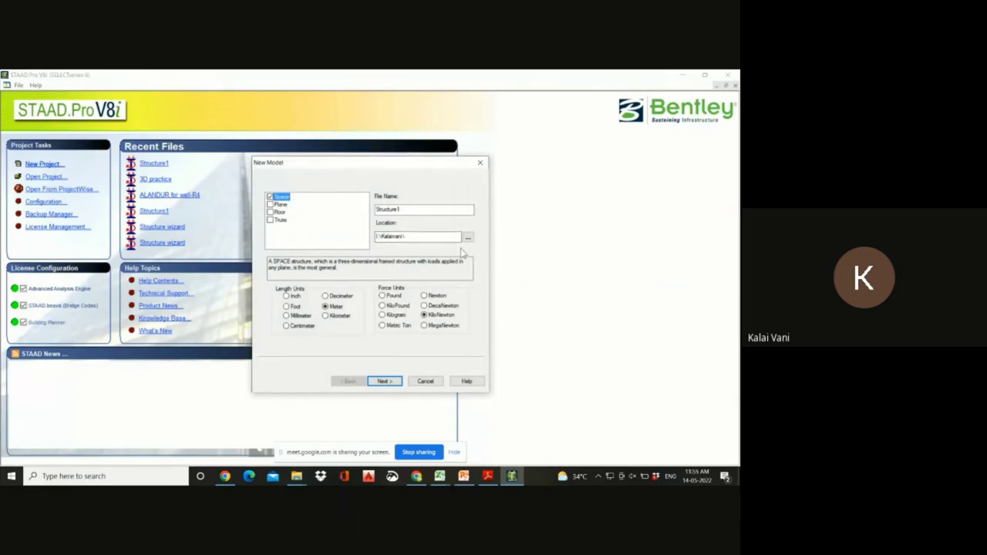
click(379, 382)
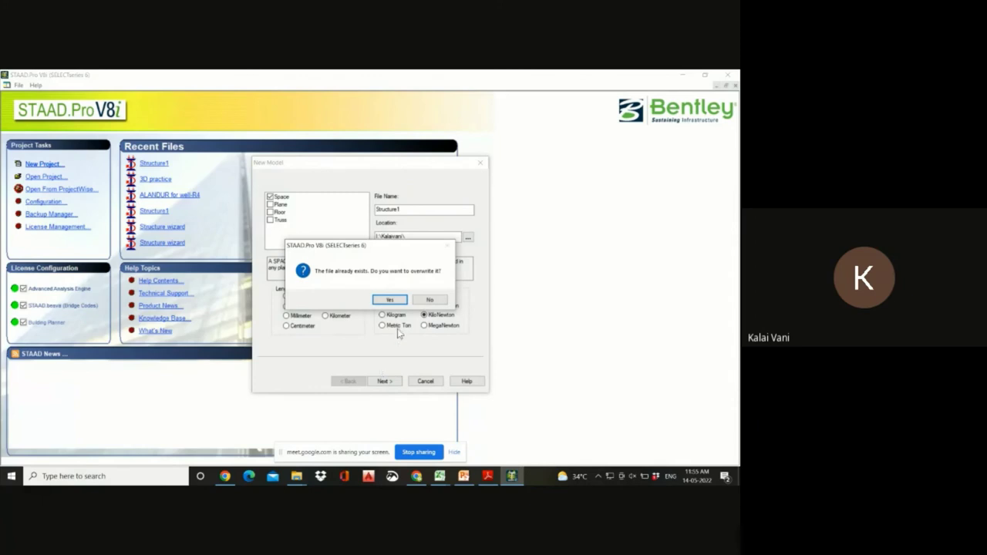
click(430, 300)
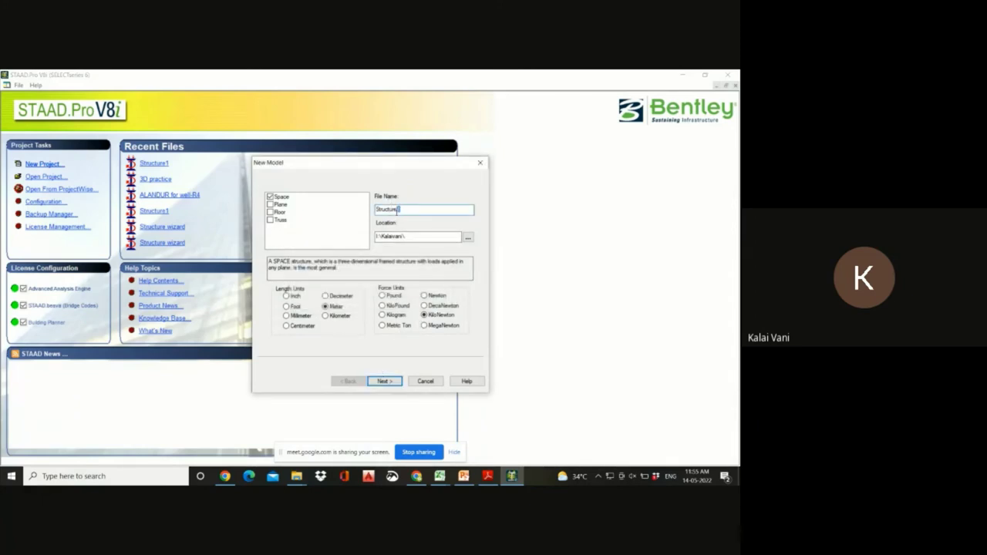
text(2)
click(385, 382)
click(387, 380)
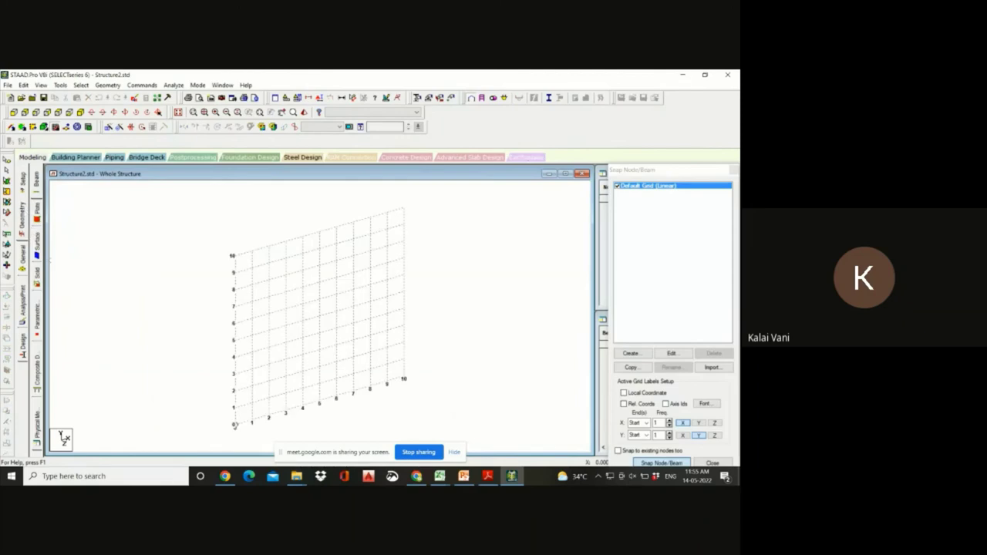
Step: Dismiss the Snap Node/Beam grid on the Geometry page so the Nodes and Beams tables are uncovered
click(733, 170)
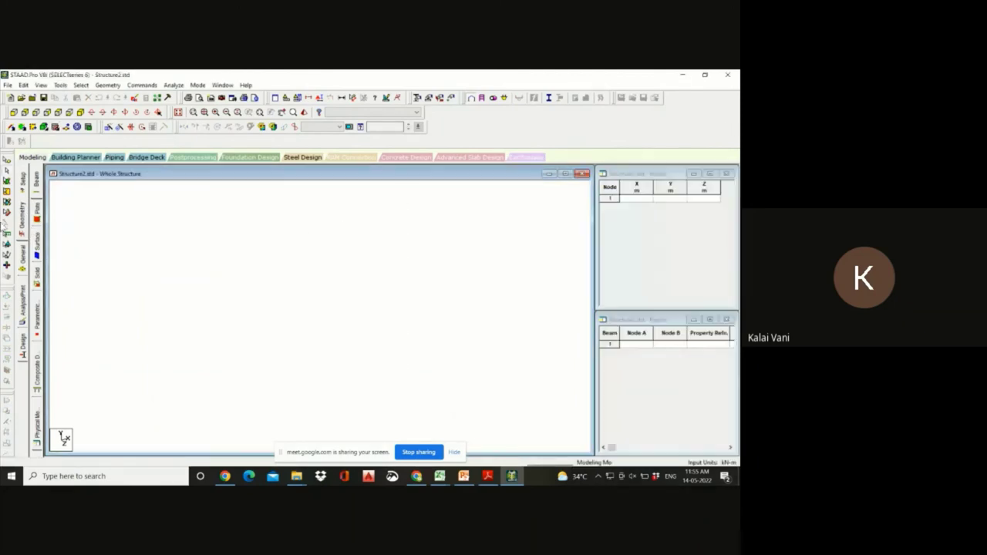
click(26, 223)
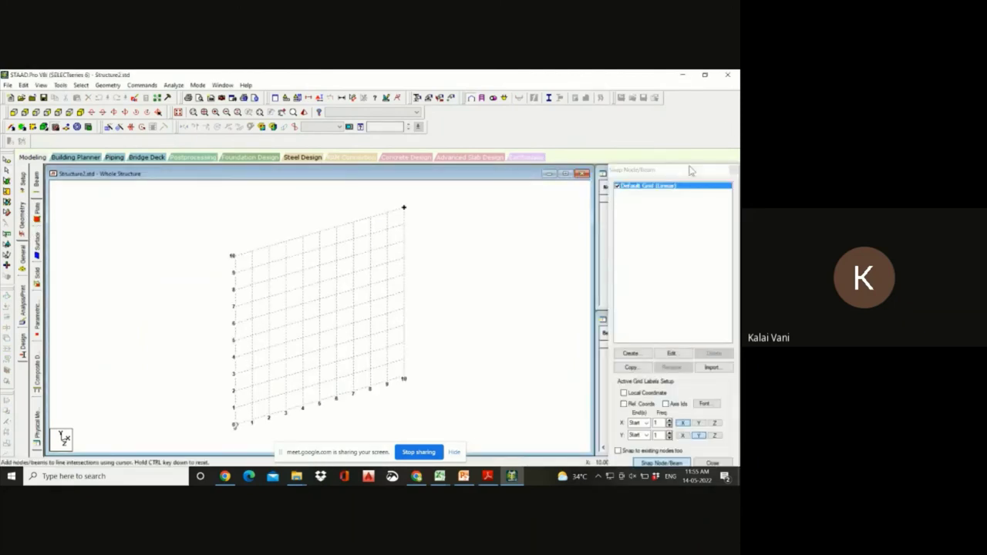
click(733, 171)
click(734, 170)
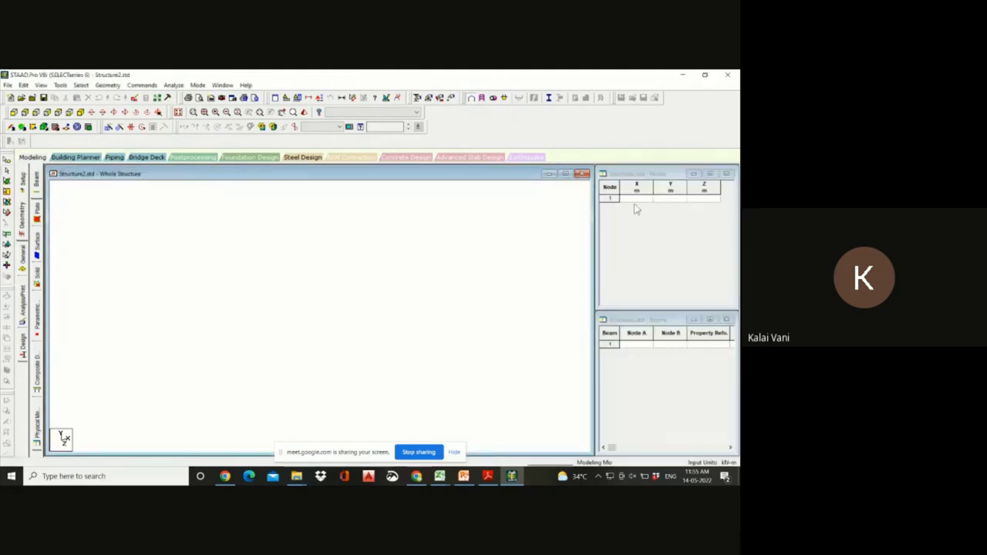
Step: Enter node 1 at (0, 0, 0), node 2 at (10, 0, 0) and node 3 at (0, 5, 0) m in the Nodes table
click(635, 206)
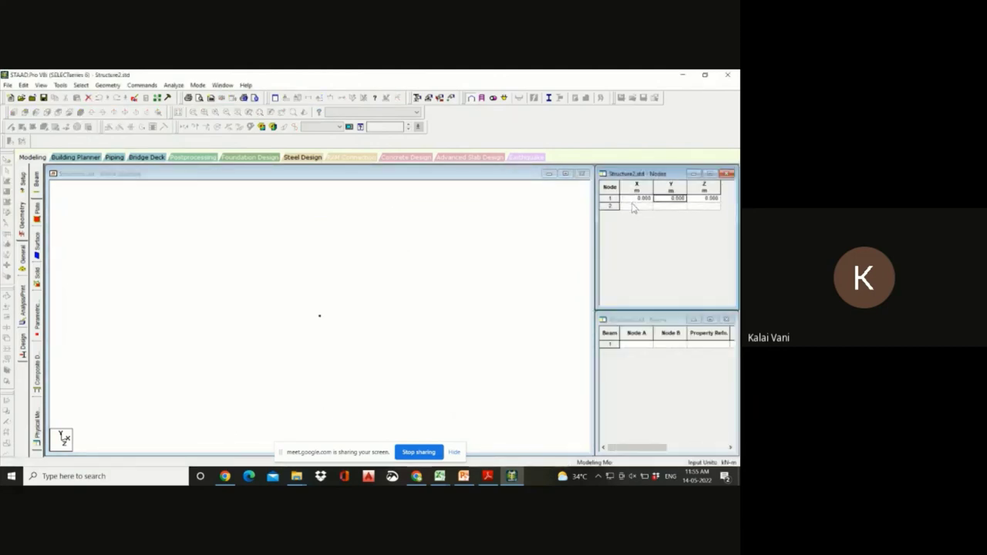
text(10)
key(Tab)
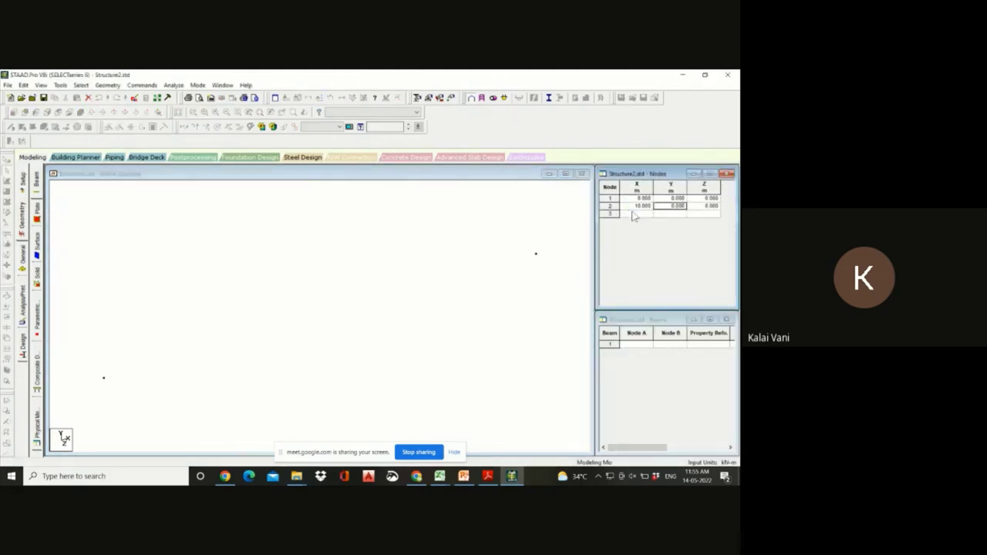
click(628, 214)
text(0)
key(Tab)
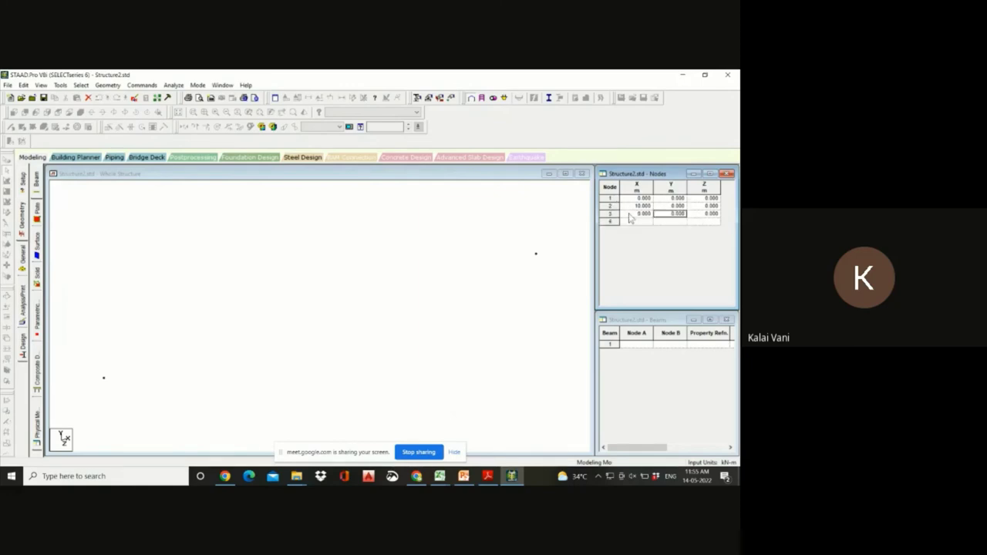
text(5)
Step: Enter node 4 of Structure2 at (10, 5, 0) m in the Nodes table
click(641, 222)
text(10)
key(Return)
click(417, 338)
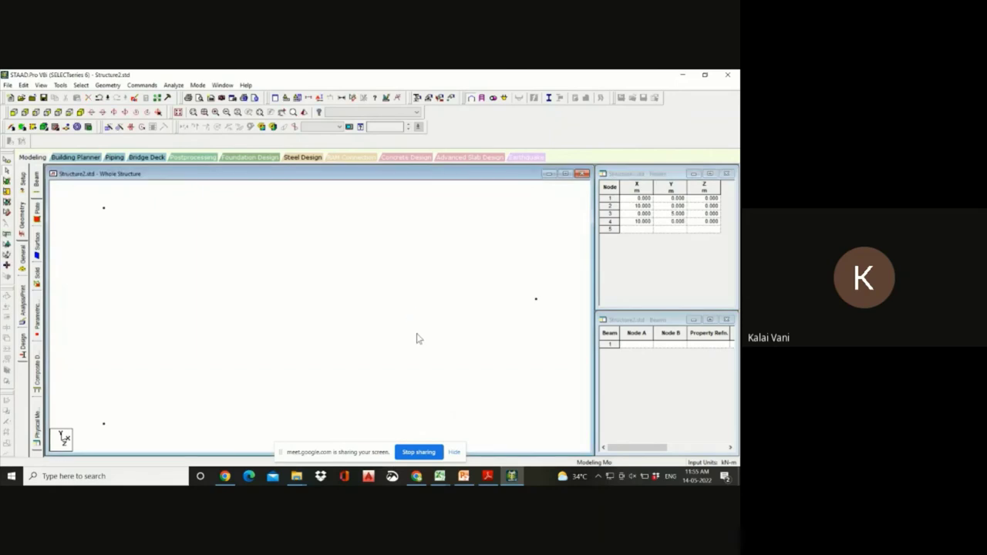
scroll(328, 310, down, 1)
click(676, 222)
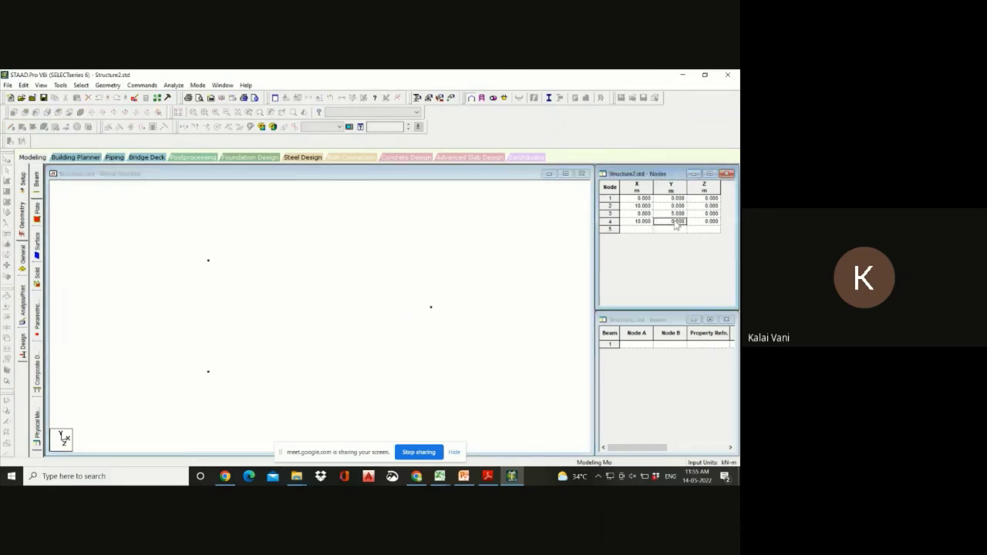
text(5)
key(Tab)
click(107, 85)
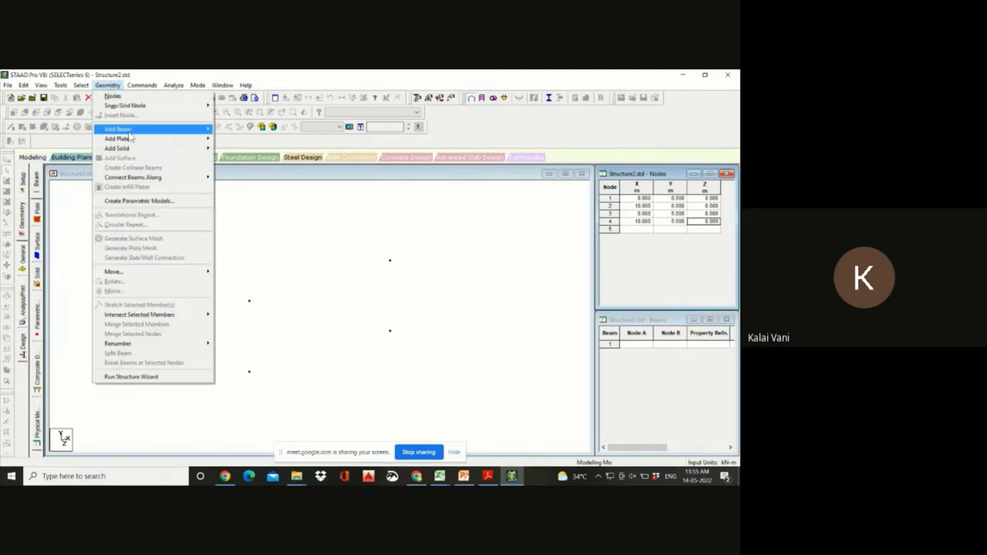
mouse_move(133, 136)
click(303, 200)
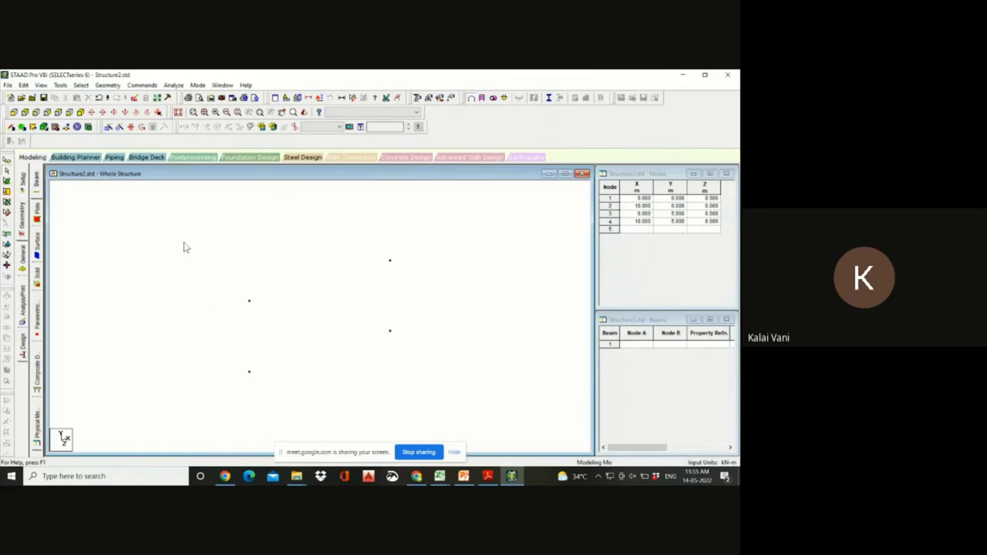
click(173, 86)
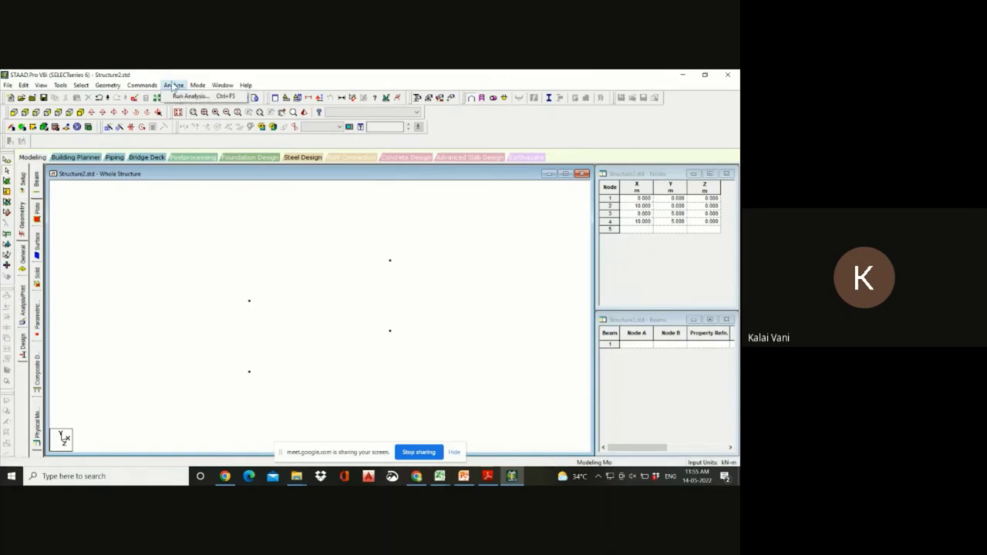
click(108, 84)
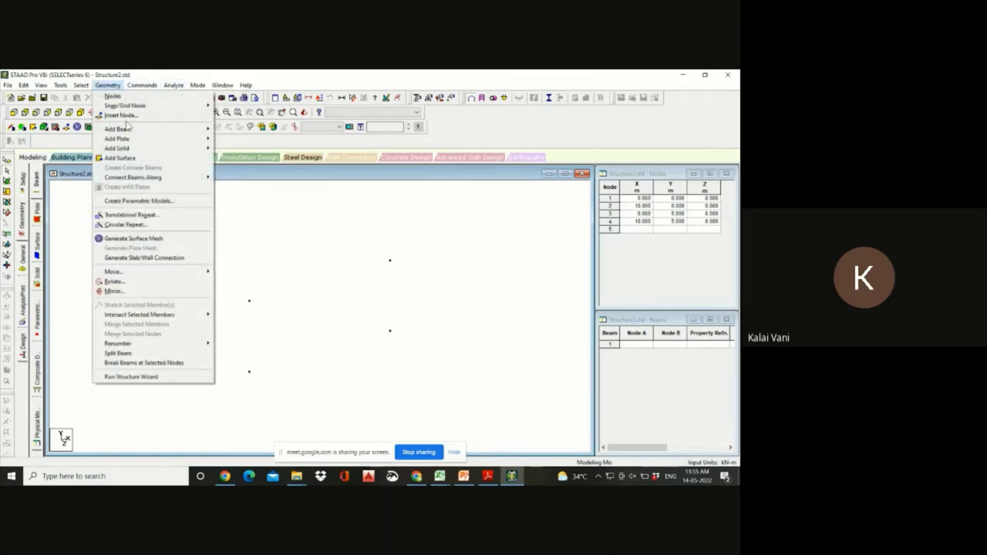
mouse_move(134, 138)
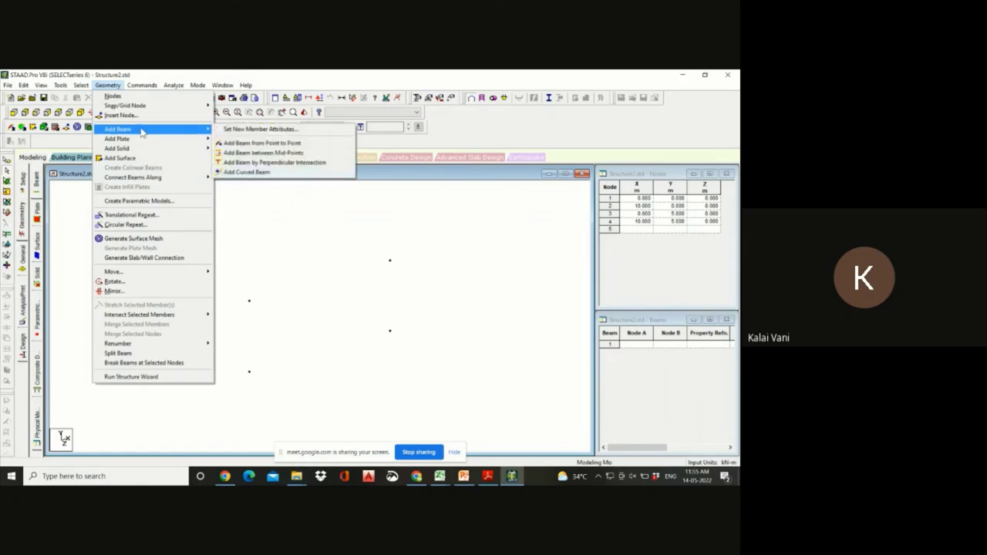
click(260, 143)
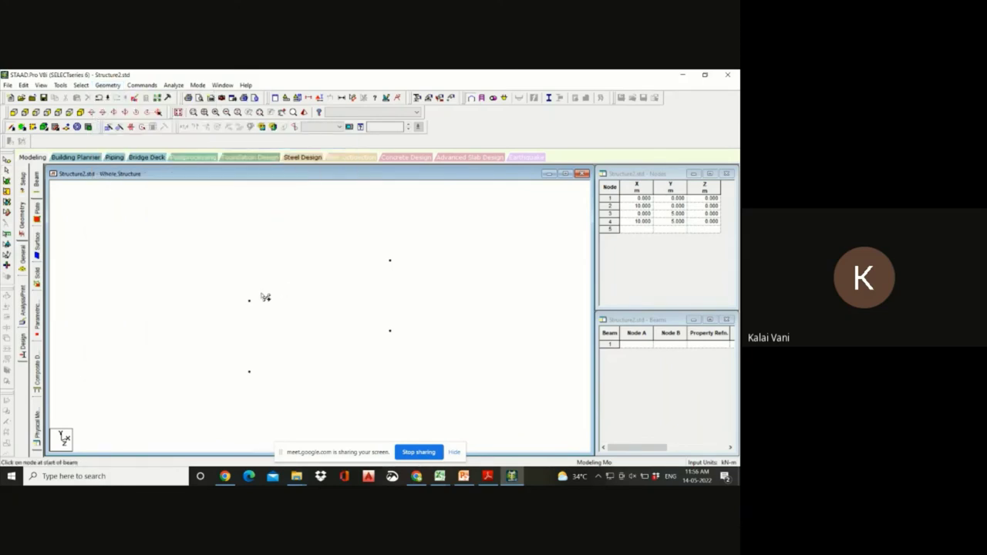
click(107, 84)
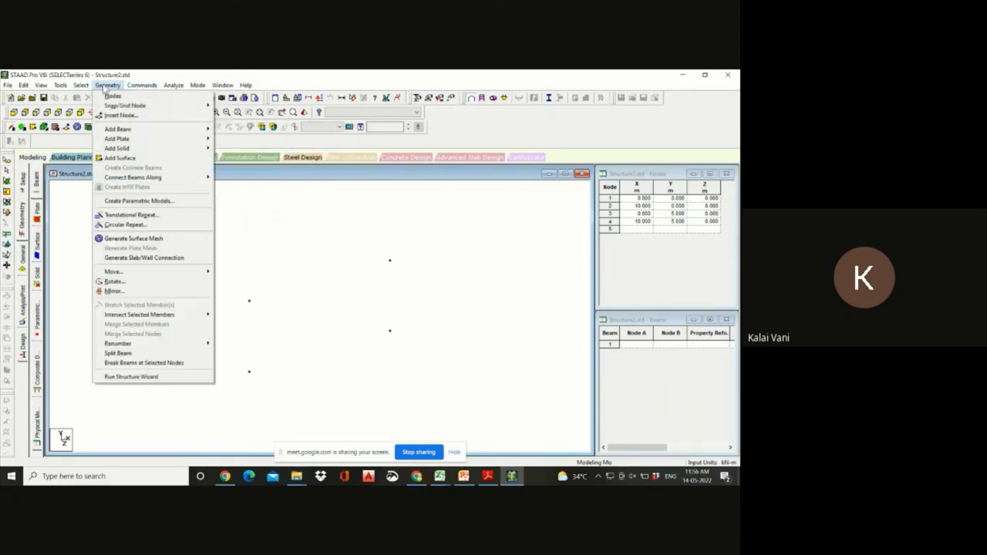
mouse_move(154, 129)
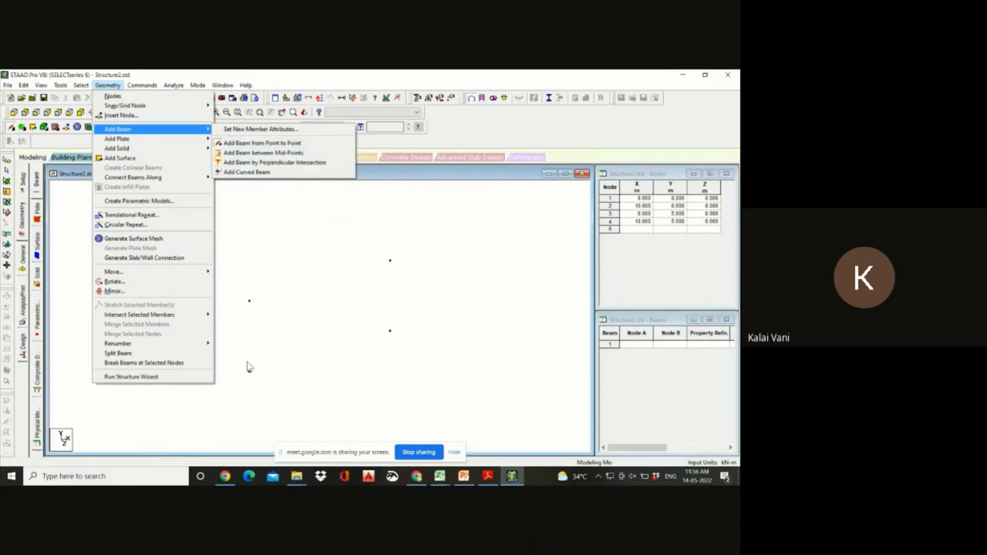
click(262, 144)
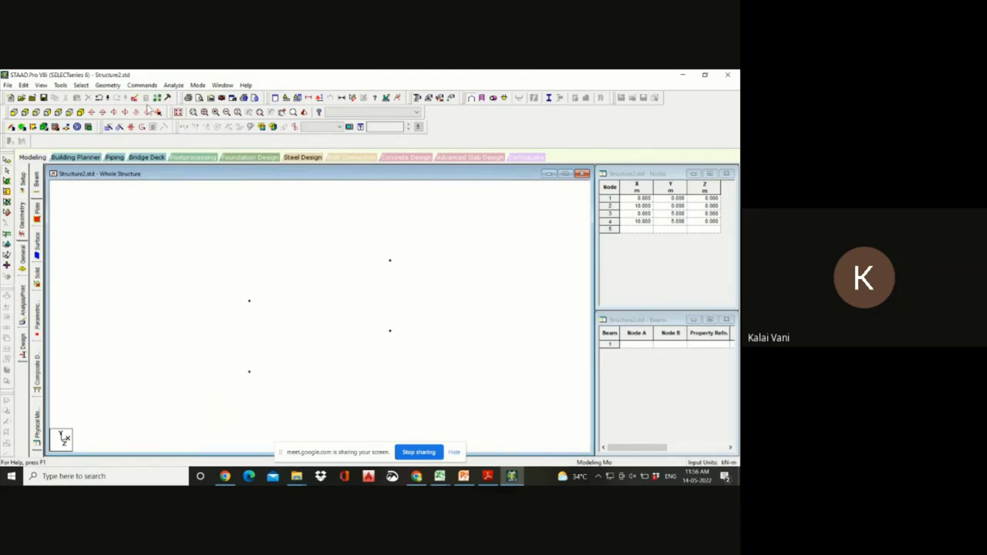
click(108, 85)
mouse_move(193, 129)
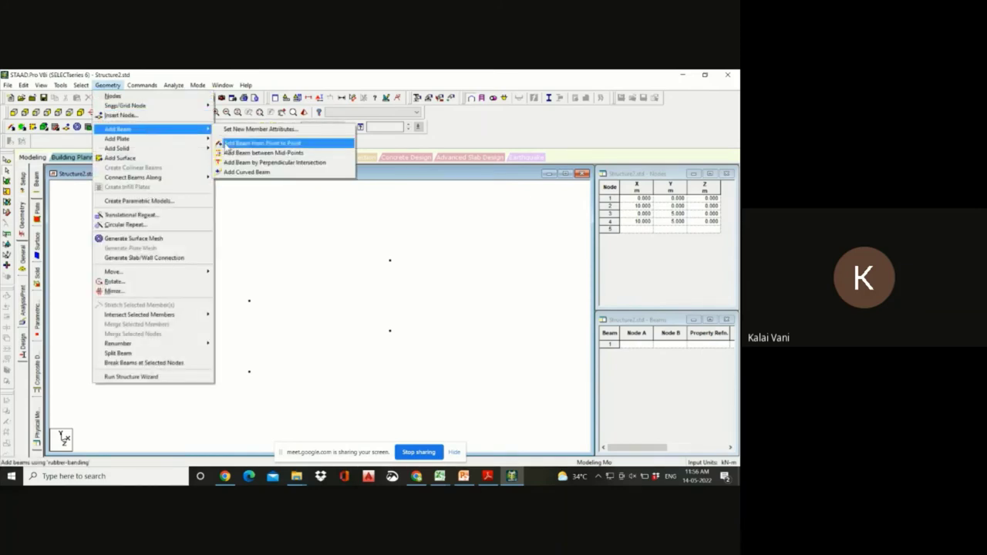
click(226, 144)
Step: Add point-to-point beams from node 1 to node 3, node 2 to node 4, and node 3 to node 4
click(108, 84)
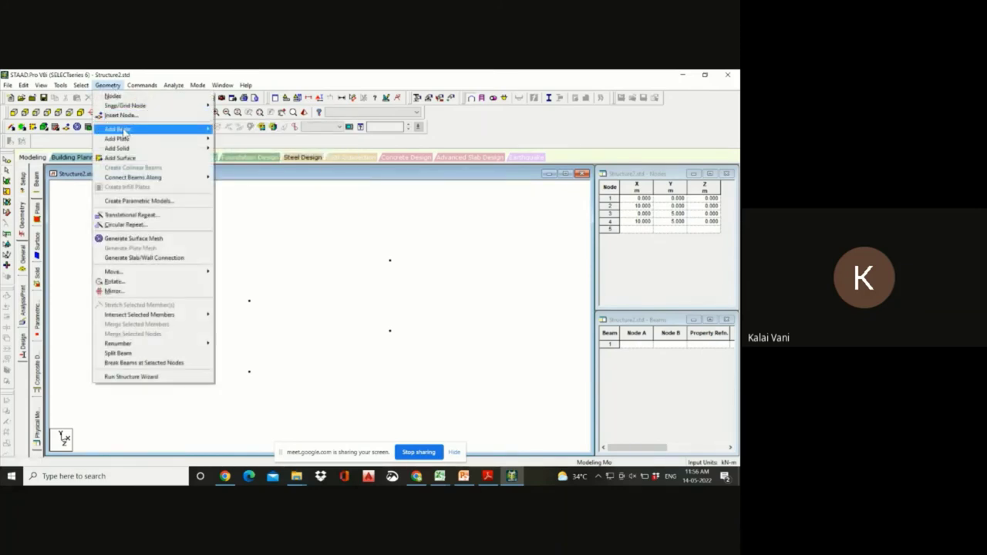
mouse_move(125, 131)
click(226, 144)
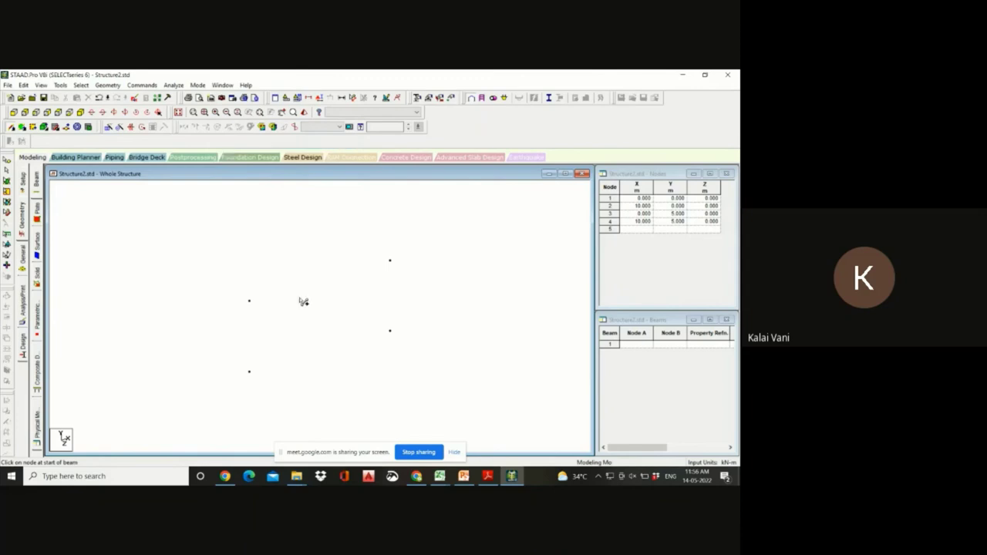
click(249, 372)
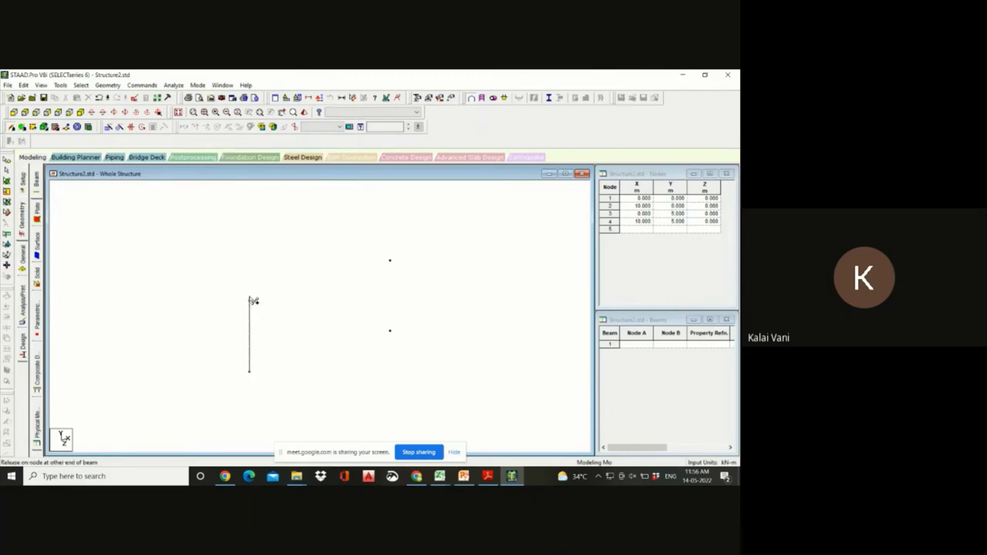
click(250, 300)
click(390, 331)
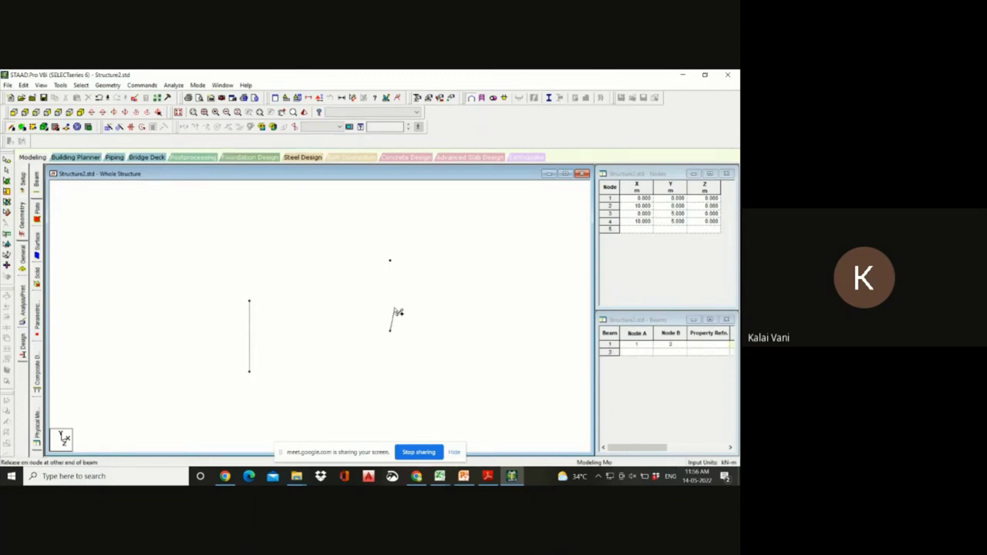
click(389, 261)
drag(249, 301, 391, 260)
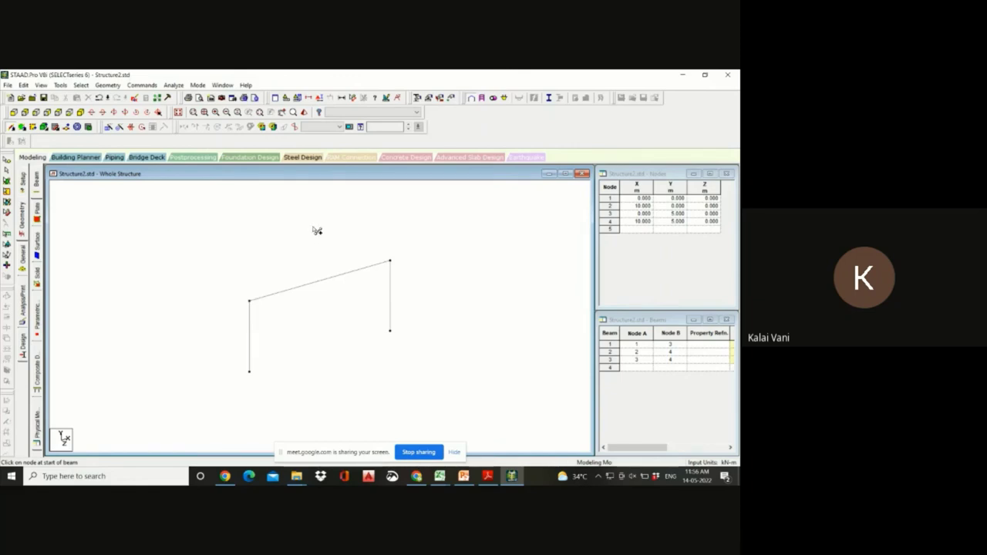
Step: Enter node 5 at (5, 8, 0) m in the Nodes table as the roof apex
click(641, 230)
text(5)
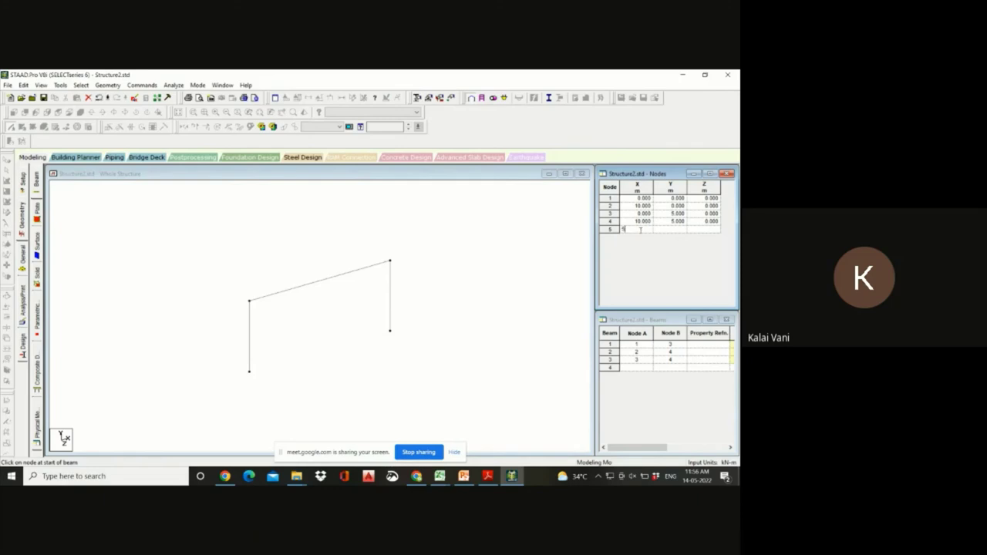
click(665, 230)
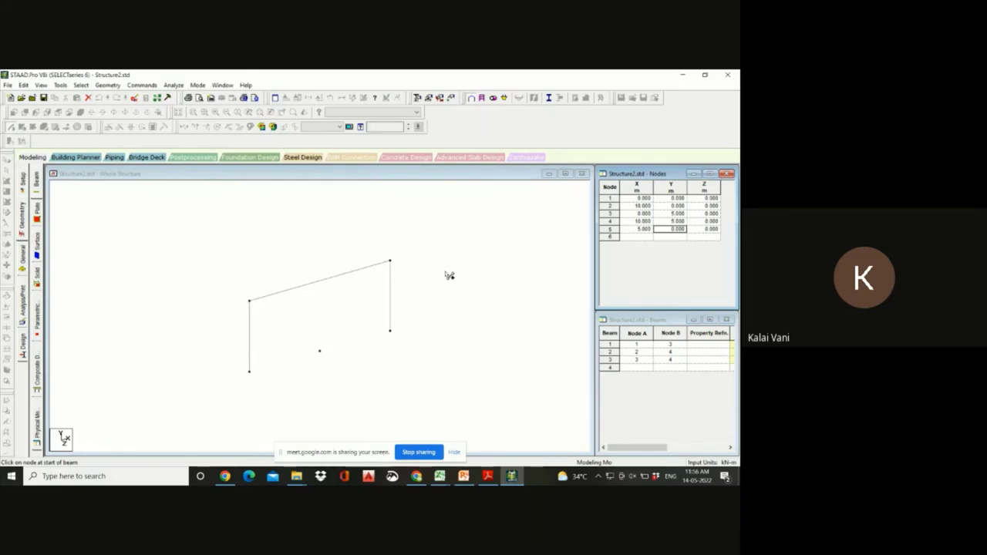
text(3)
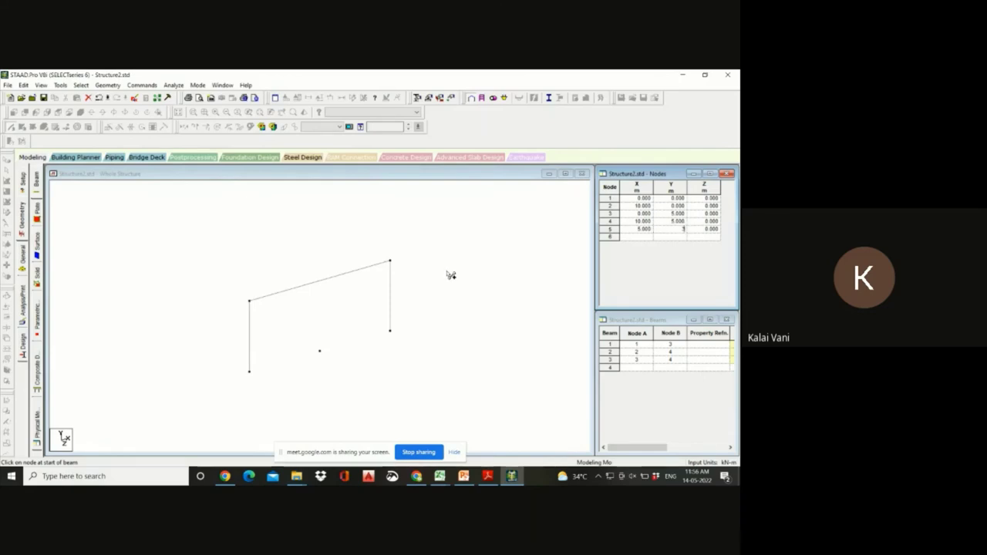
key(Return)
click(676, 230)
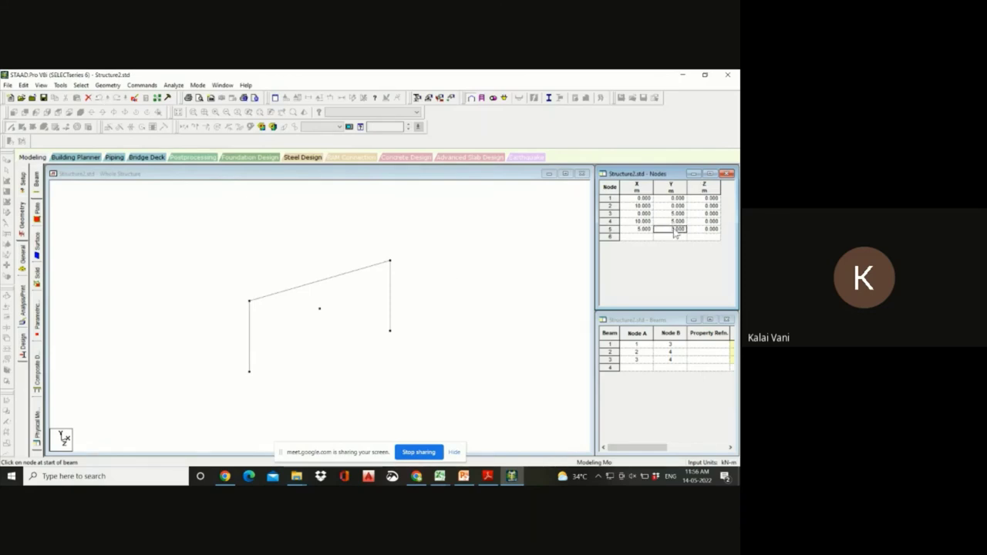
text(6)
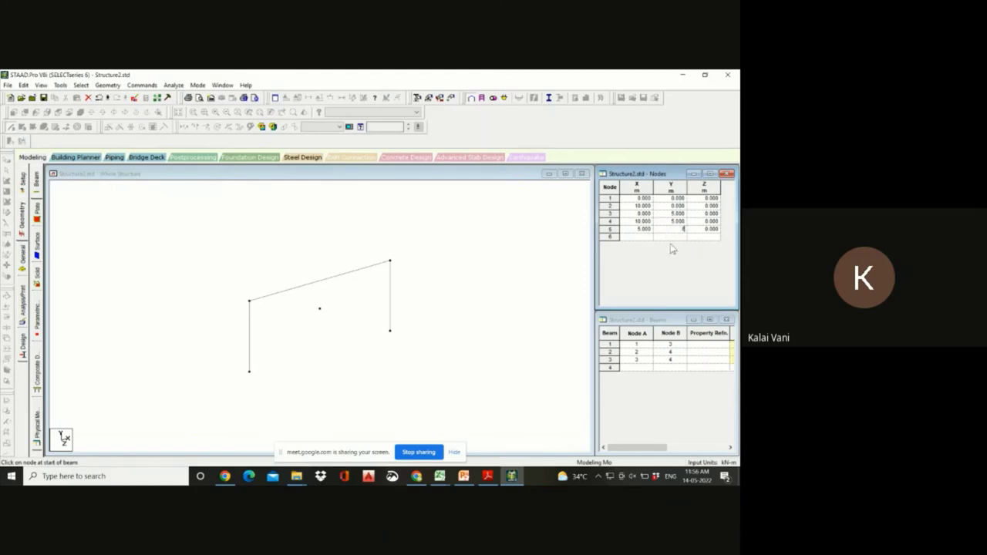
key(Return)
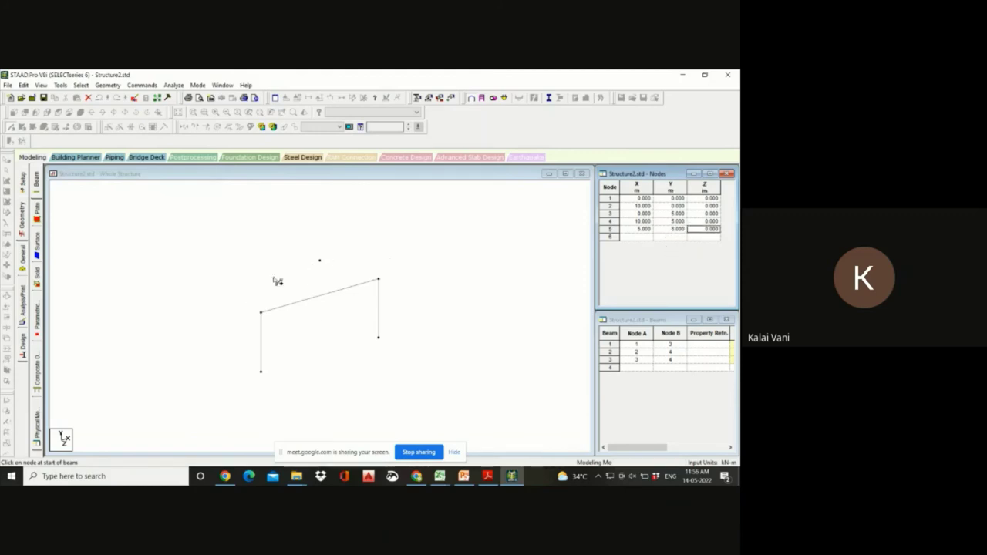
Step: Add two sloping roof beams joining nodes 3 and 4 to the apex at node 5
drag(262, 313, 320, 262)
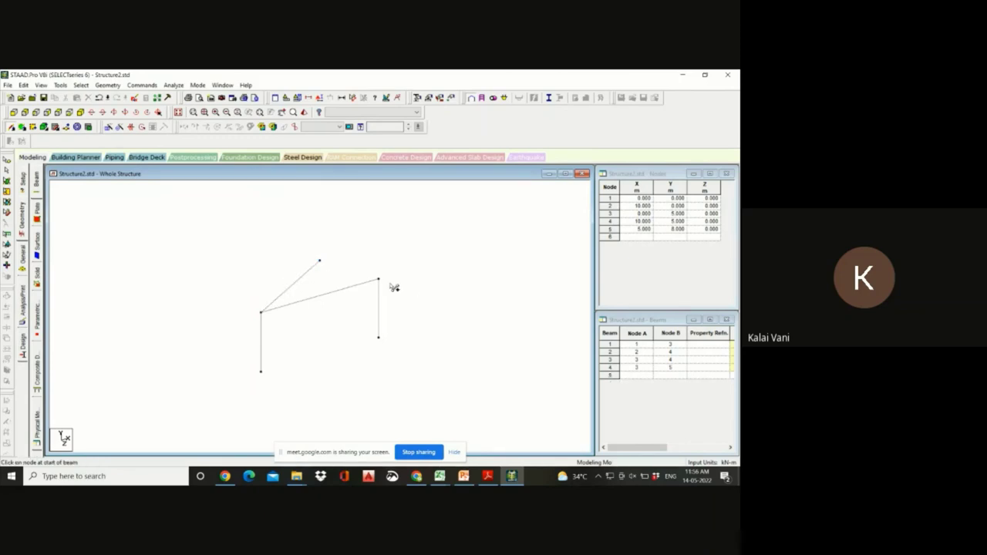
drag(379, 279, 321, 263)
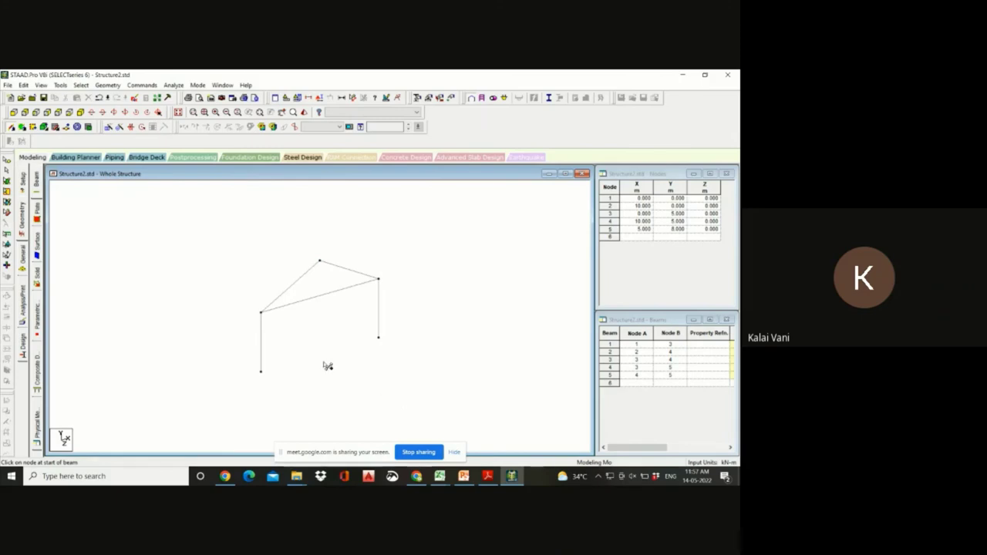
key(Right)
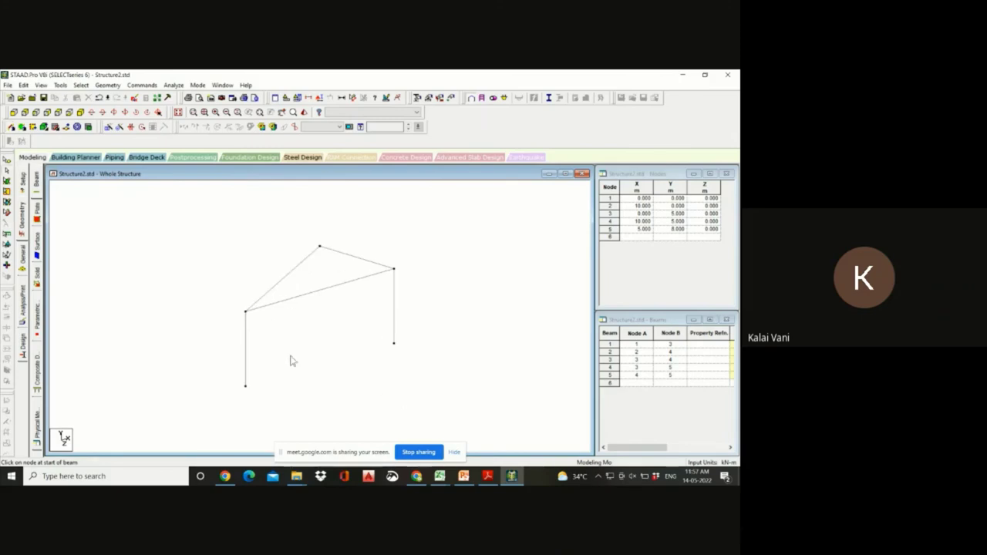
click(142, 85)
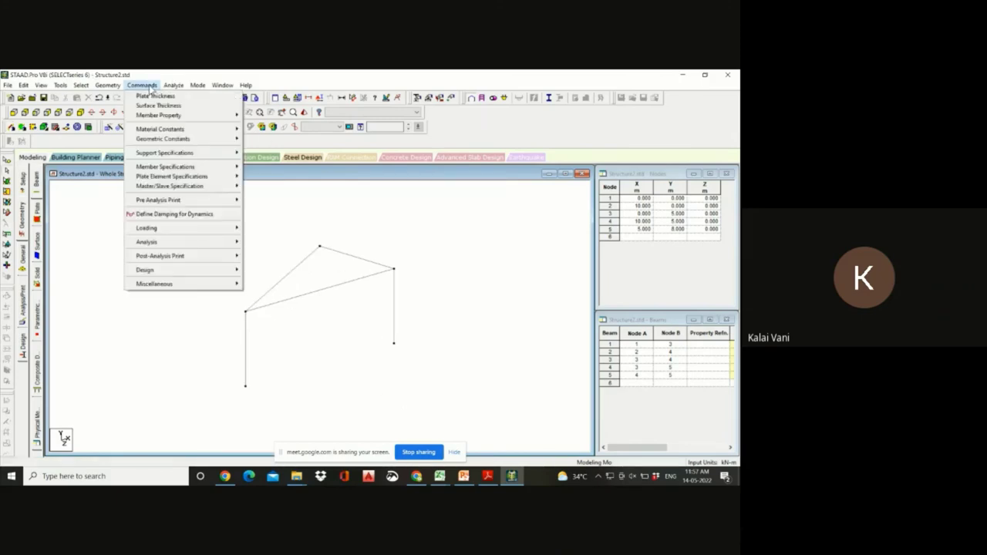
mouse_move(163, 115)
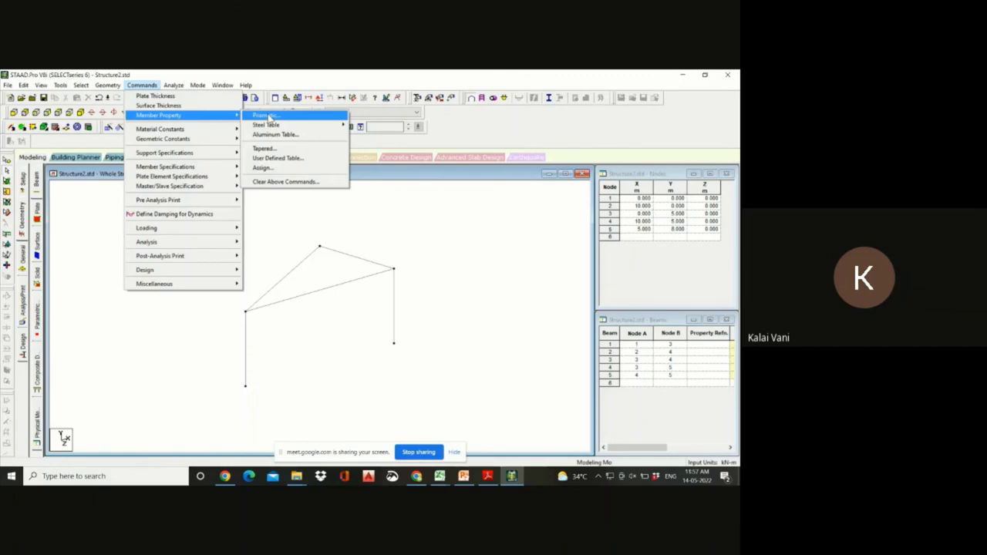
click(262, 116)
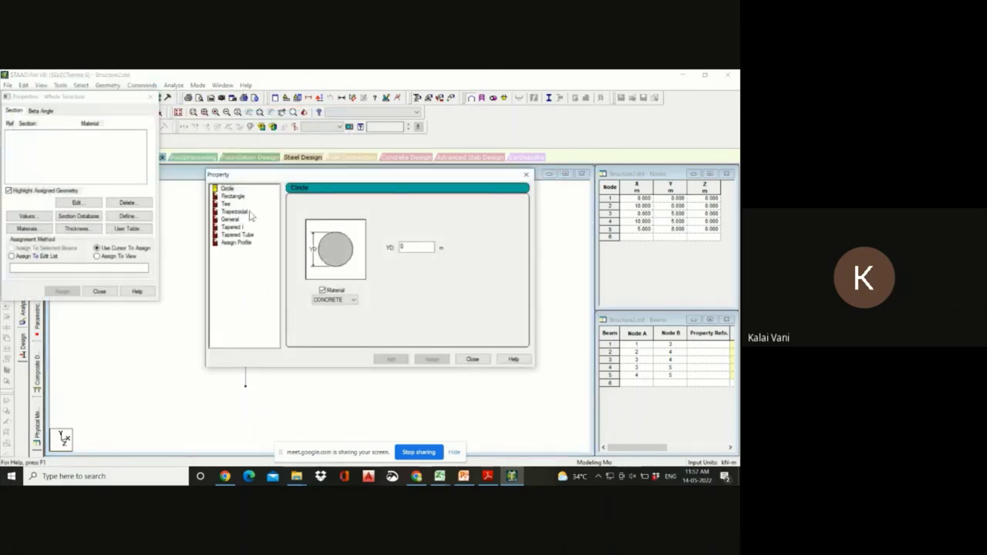
click(526, 174)
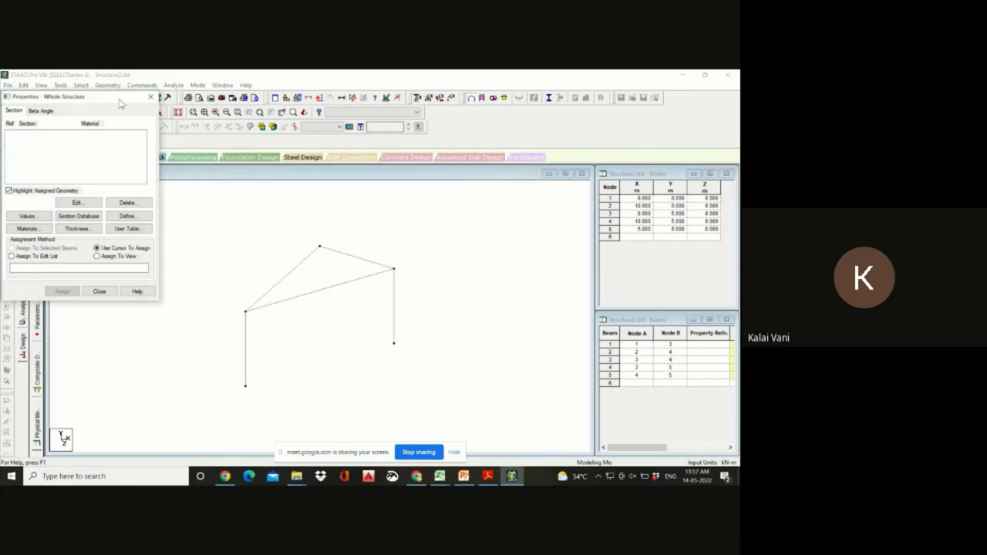
click(152, 97)
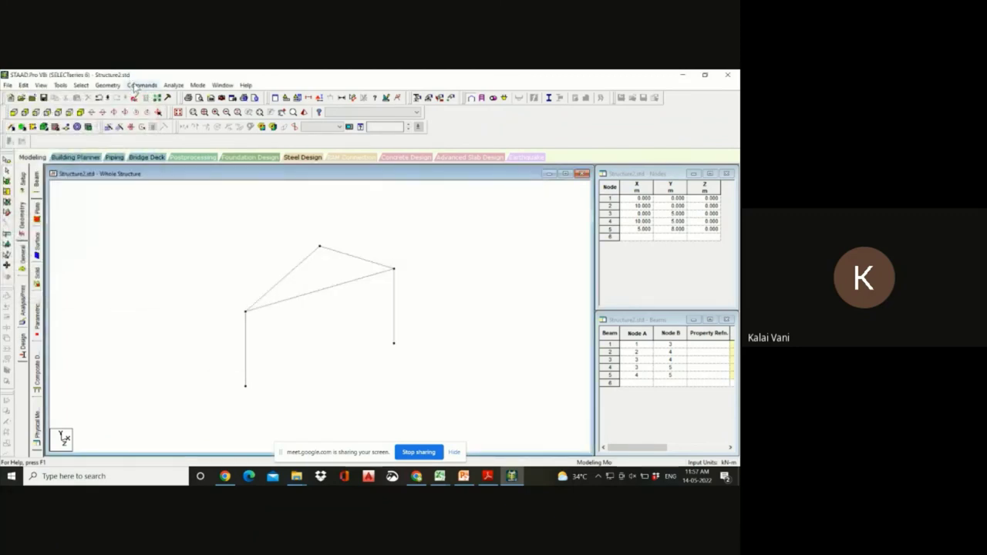
Step: Open the Indian steel table for member properties and list its Angle sections
click(142, 84)
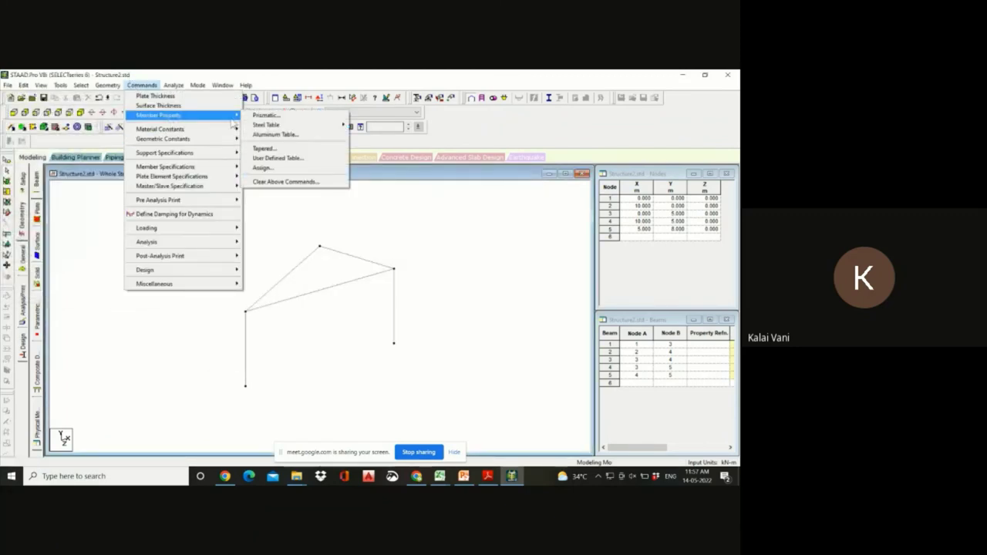
mouse_move(255, 126)
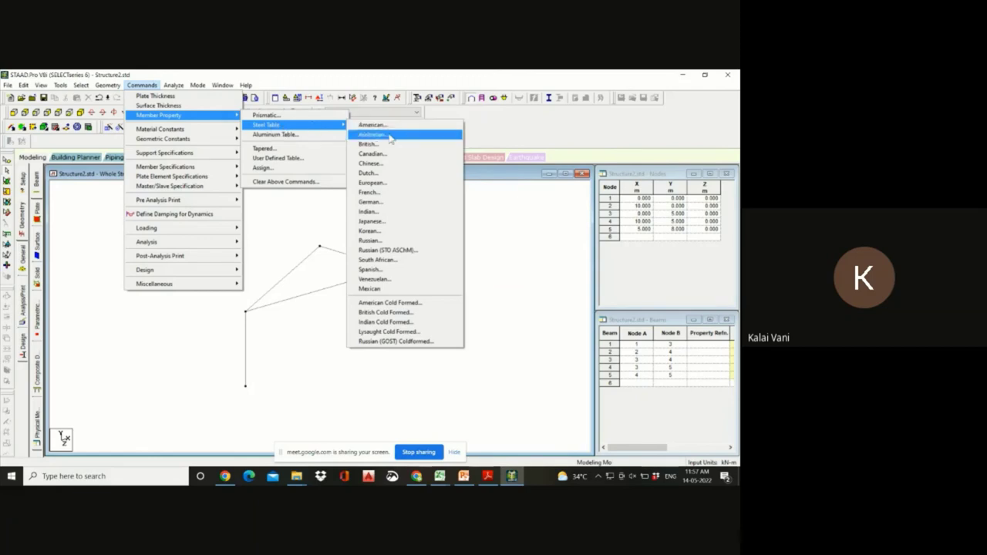
click(383, 213)
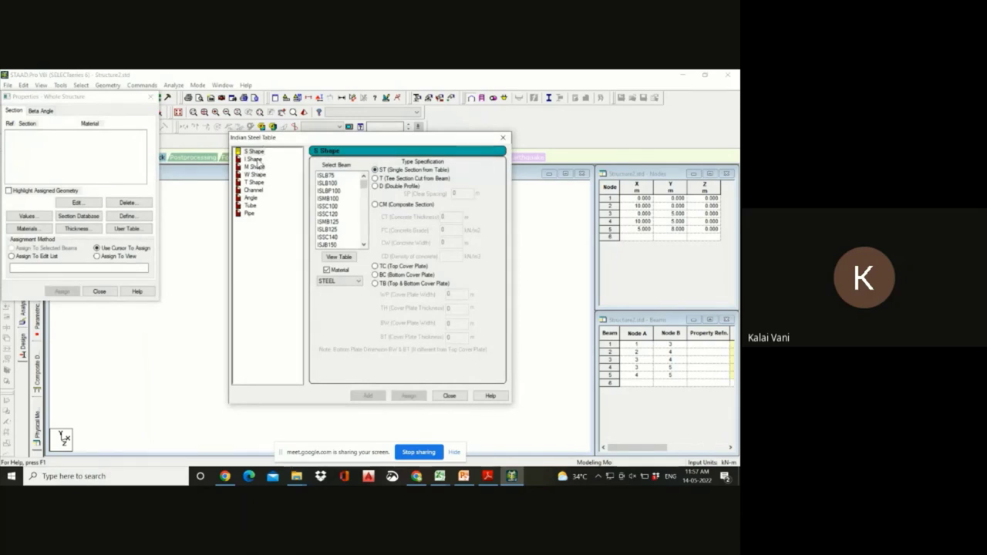
click(257, 199)
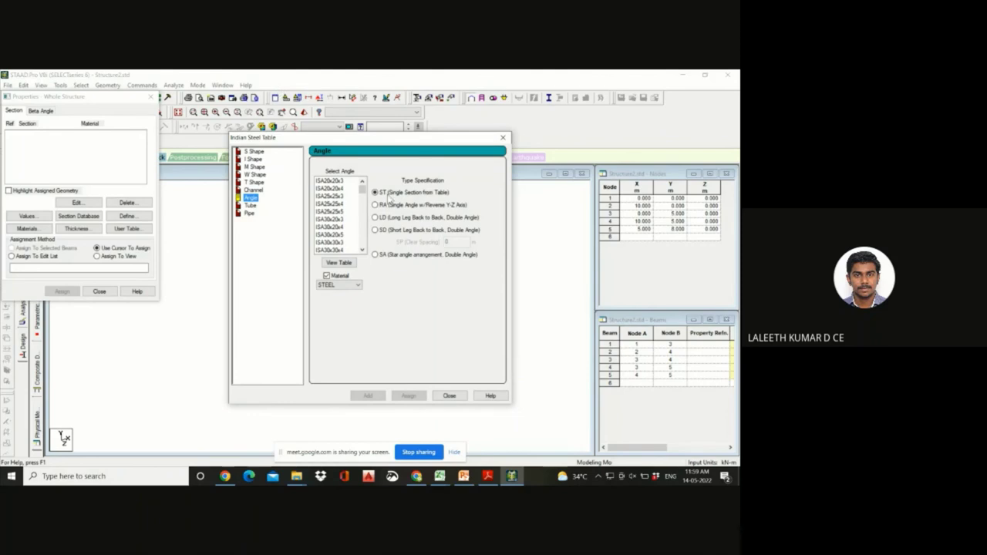
Step: Add the single angle section ISA50x50x3 in STEEL from the Indian steel table as a member property and close the table
click(361, 251)
click(361, 250)
click(362, 251)
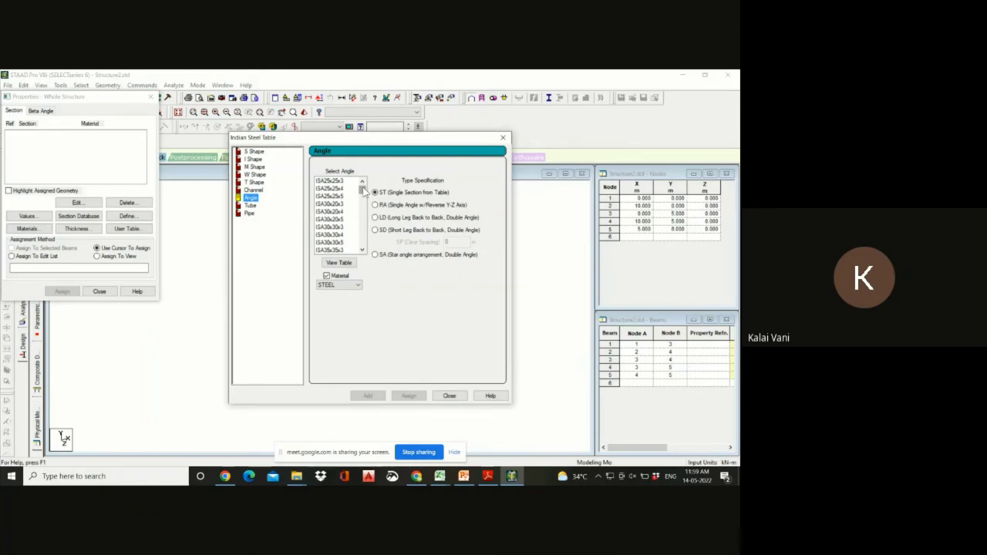
mouse_move(363, 191)
mouse_down()
mouse_move(362, 215)
mouse_move(361, 188)
mouse_move(364, 200)
mouse_up()
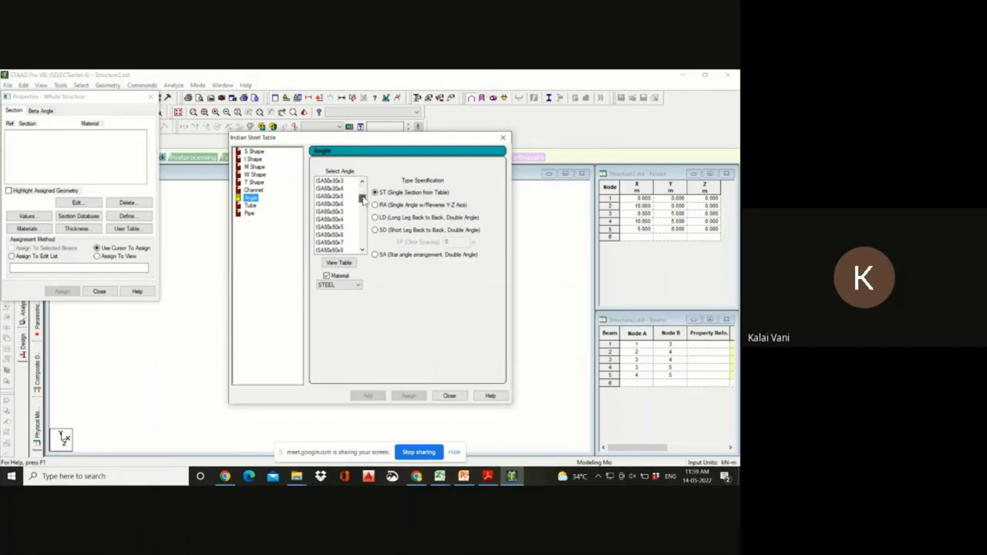
click(254, 159)
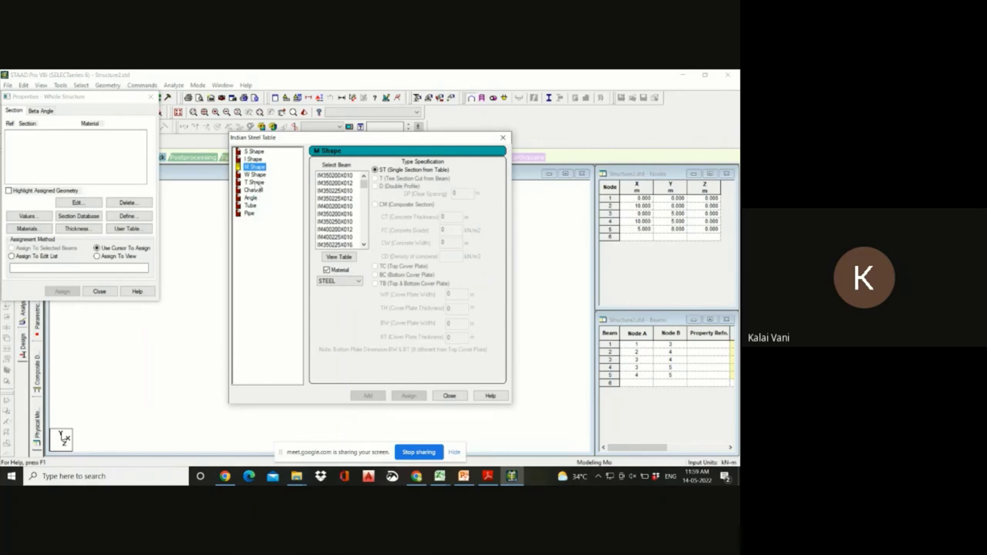
click(254, 190)
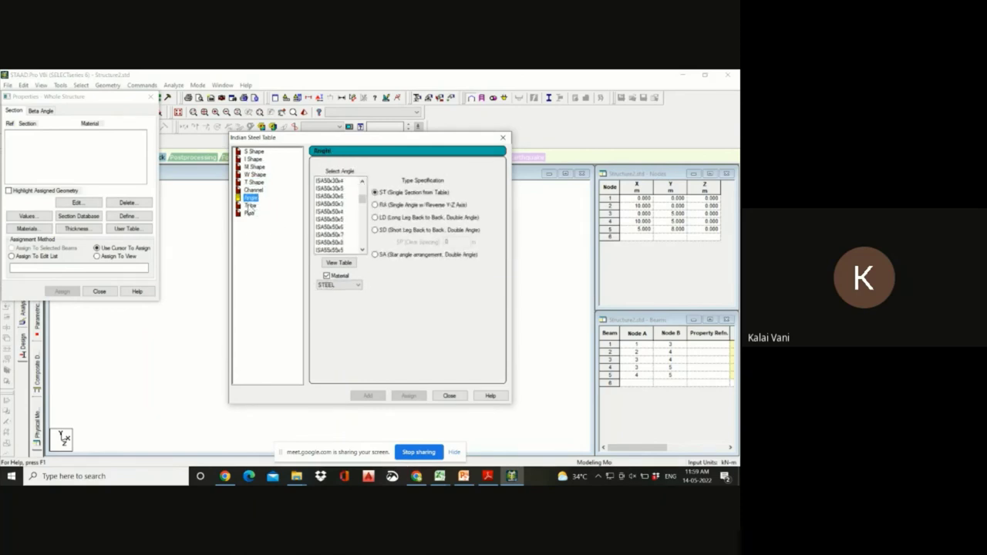
click(251, 205)
click(252, 198)
click(329, 182)
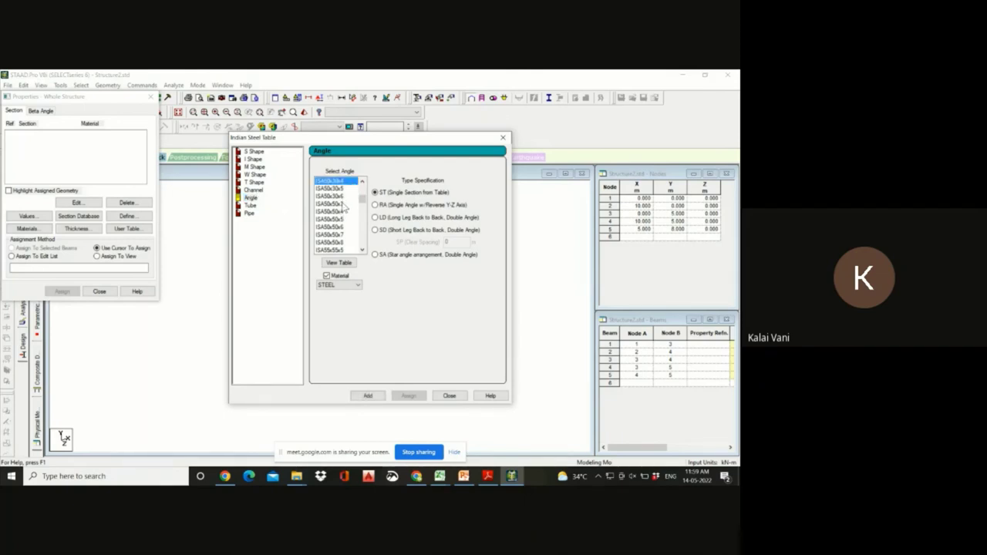
click(341, 204)
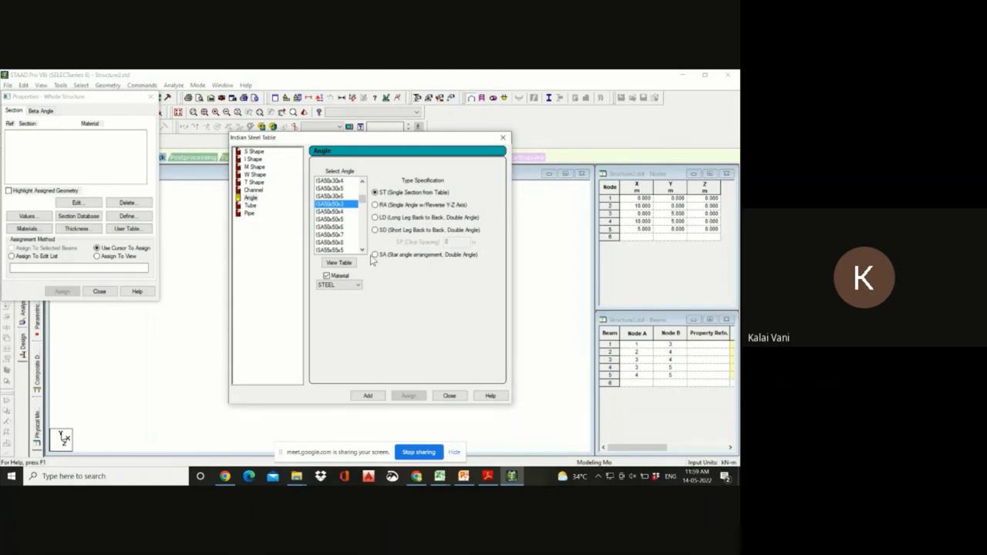
click(369, 396)
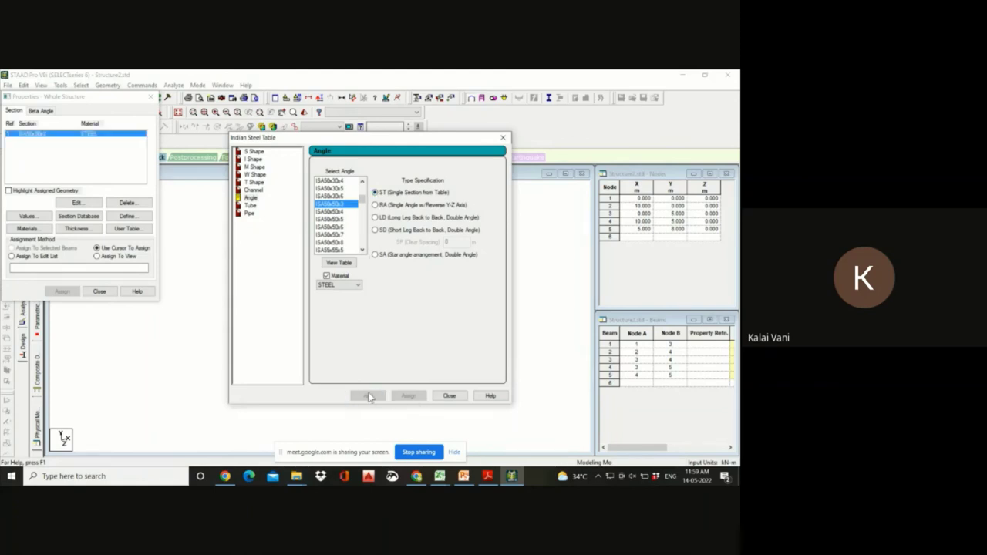
click(449, 396)
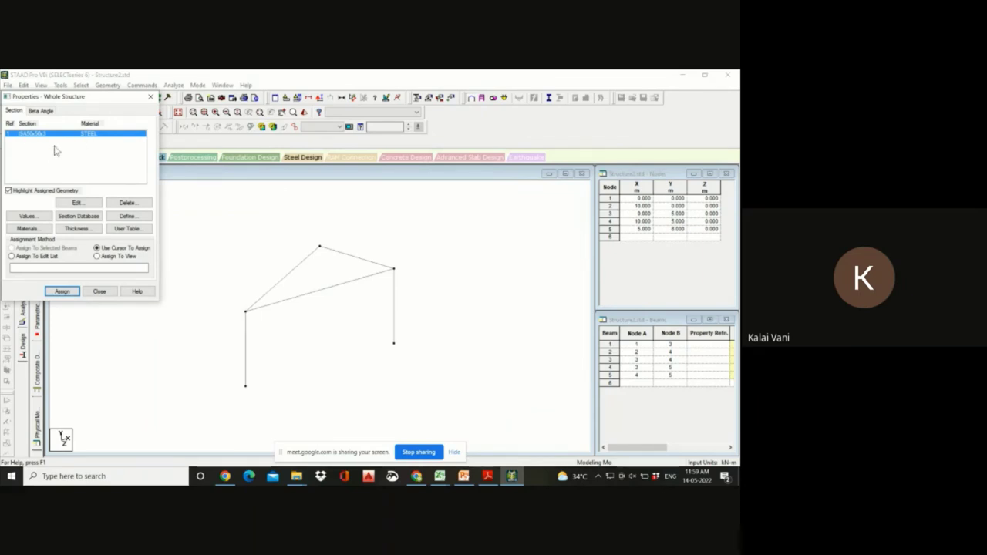
Step: Assign the ISA50x50x3 section to all five frame members, saving the structure when prompted, and close the member properties
click(204, 235)
drag(218, 203, 405, 330)
drag(236, 221, 474, 392)
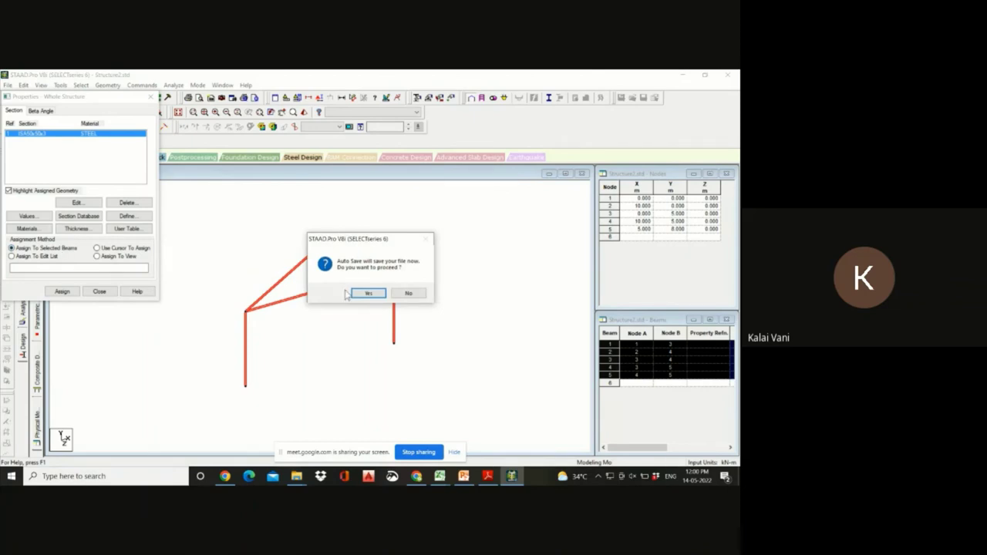
click(368, 293)
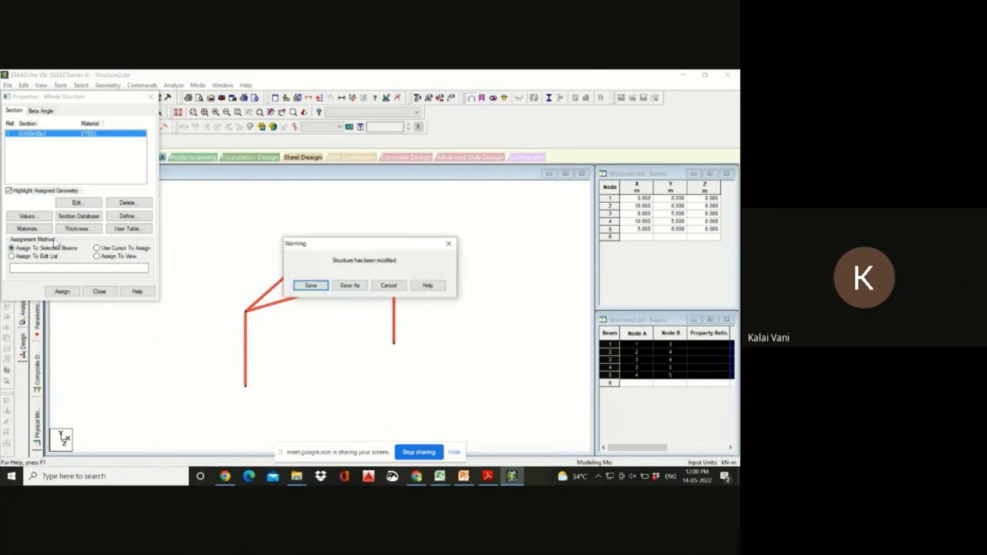
click(309, 287)
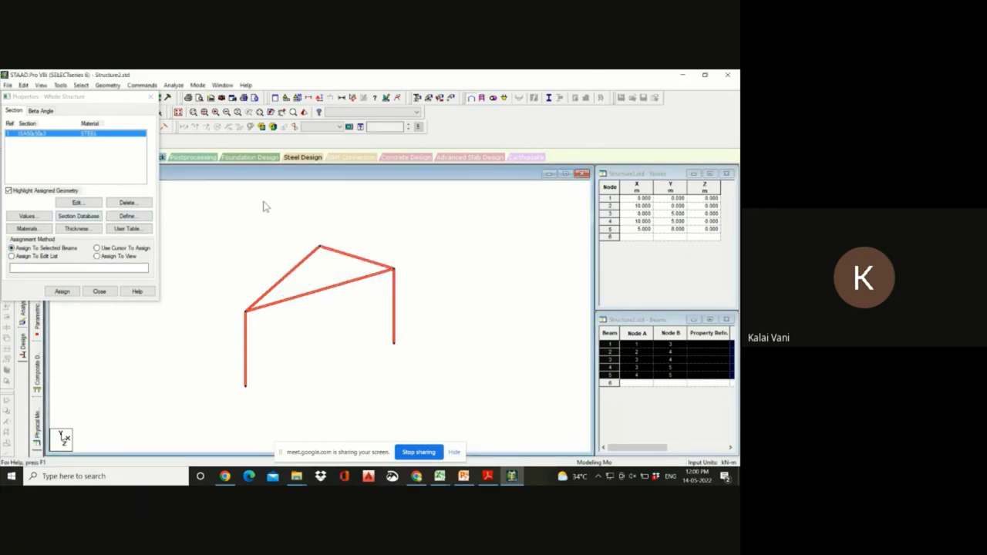
click(63, 292)
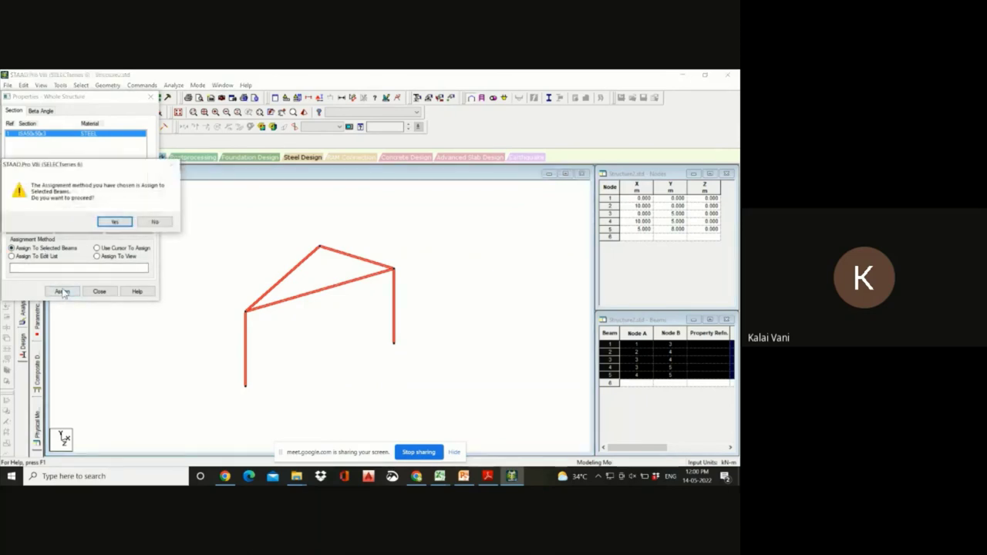
click(115, 222)
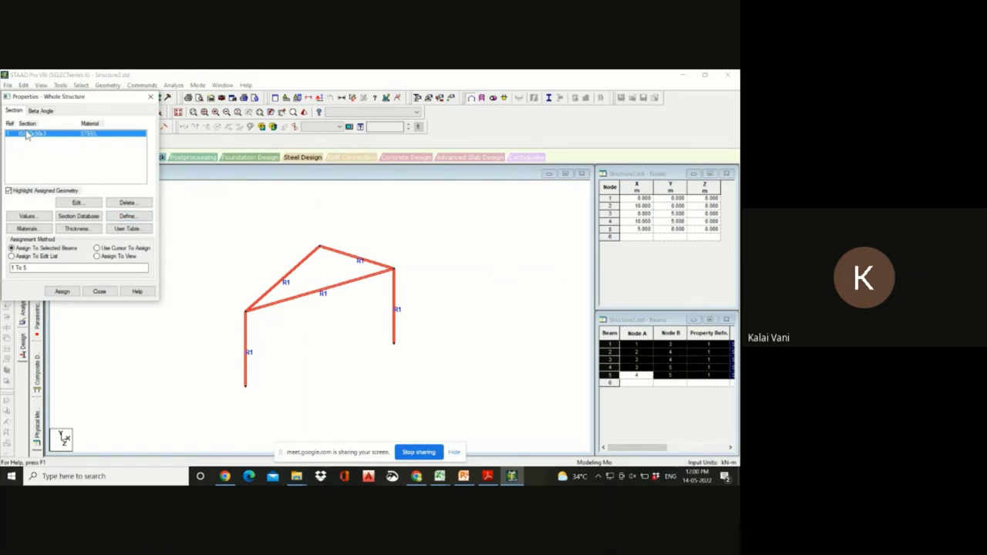
click(341, 340)
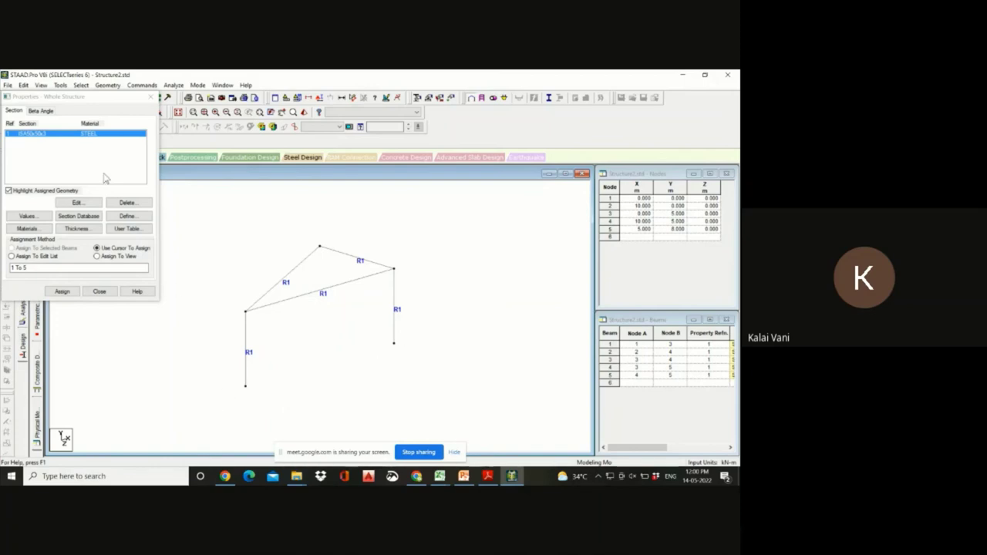
click(151, 98)
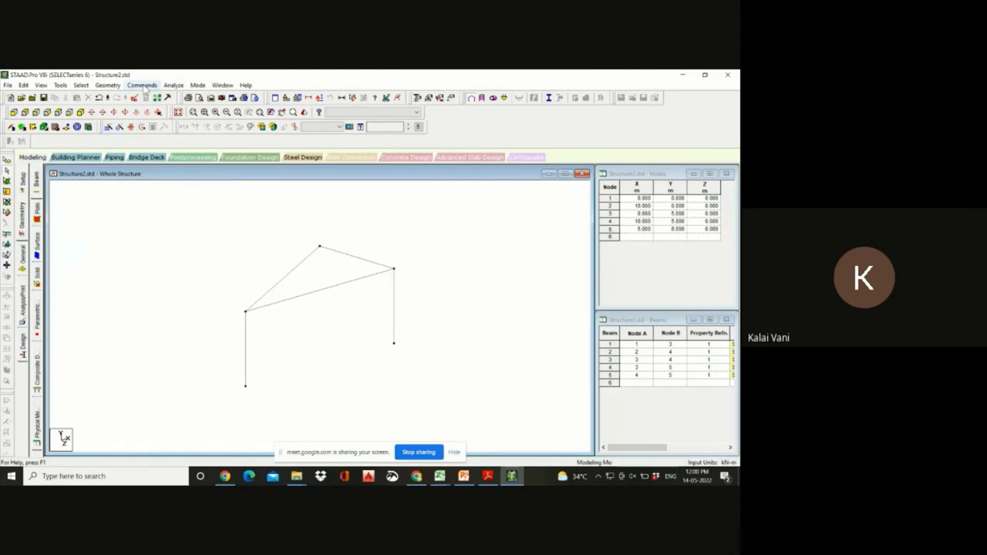
Step: Create a fixed support specification and select it in the structure's supports list for assignment
click(143, 85)
mouse_move(174, 154)
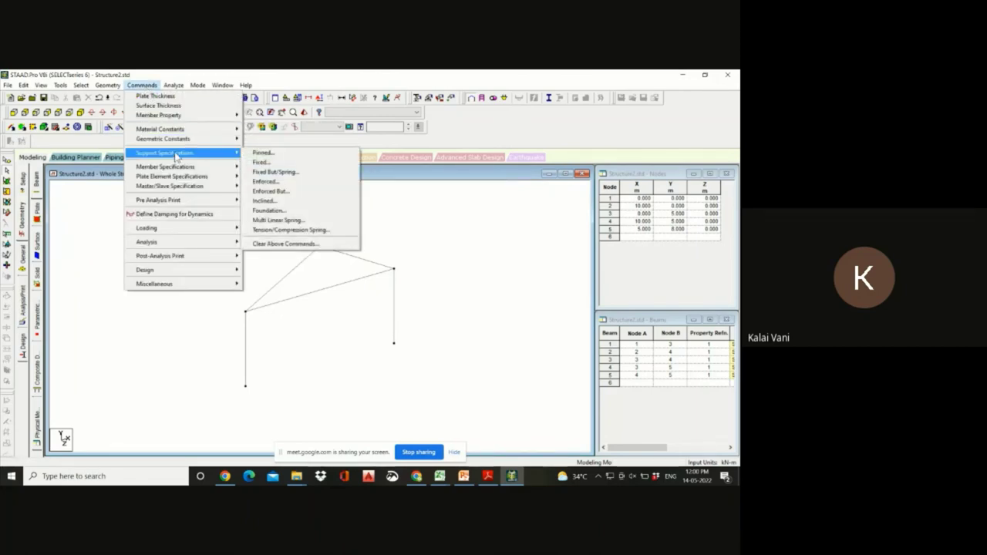
click(290, 164)
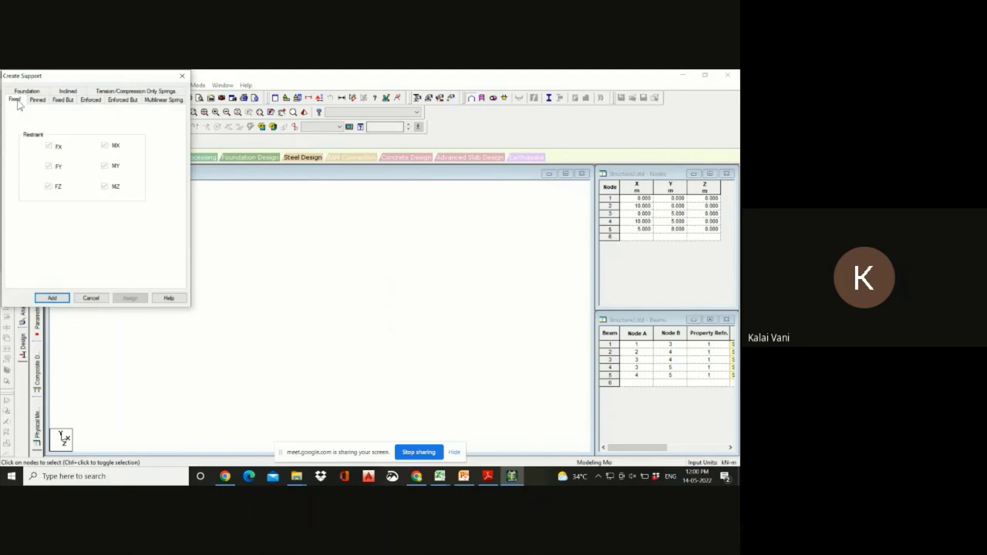
click(51, 298)
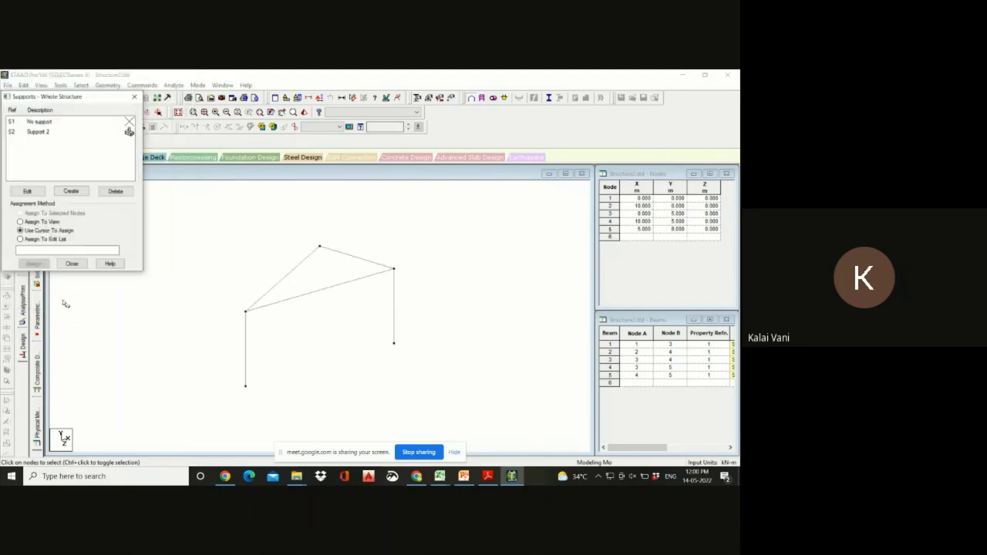
click(45, 133)
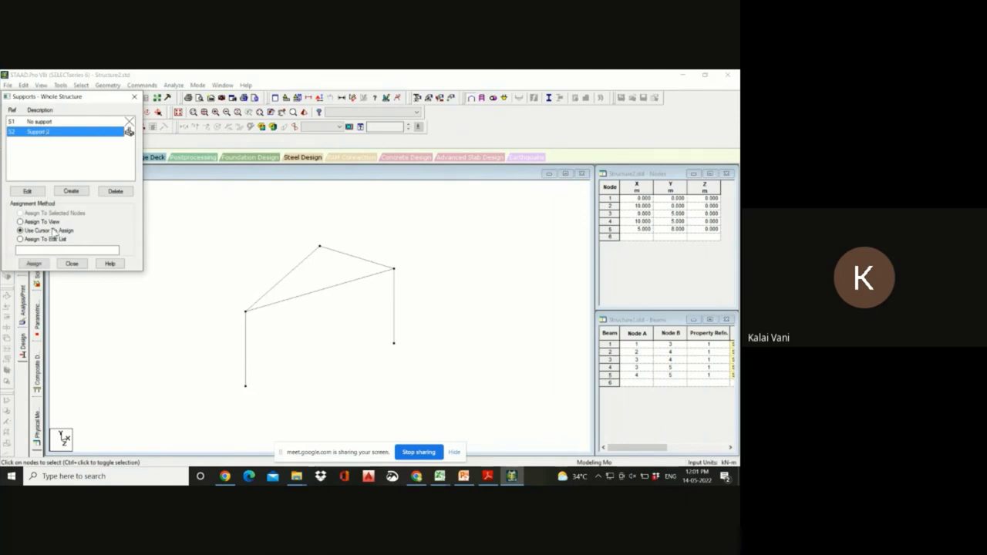